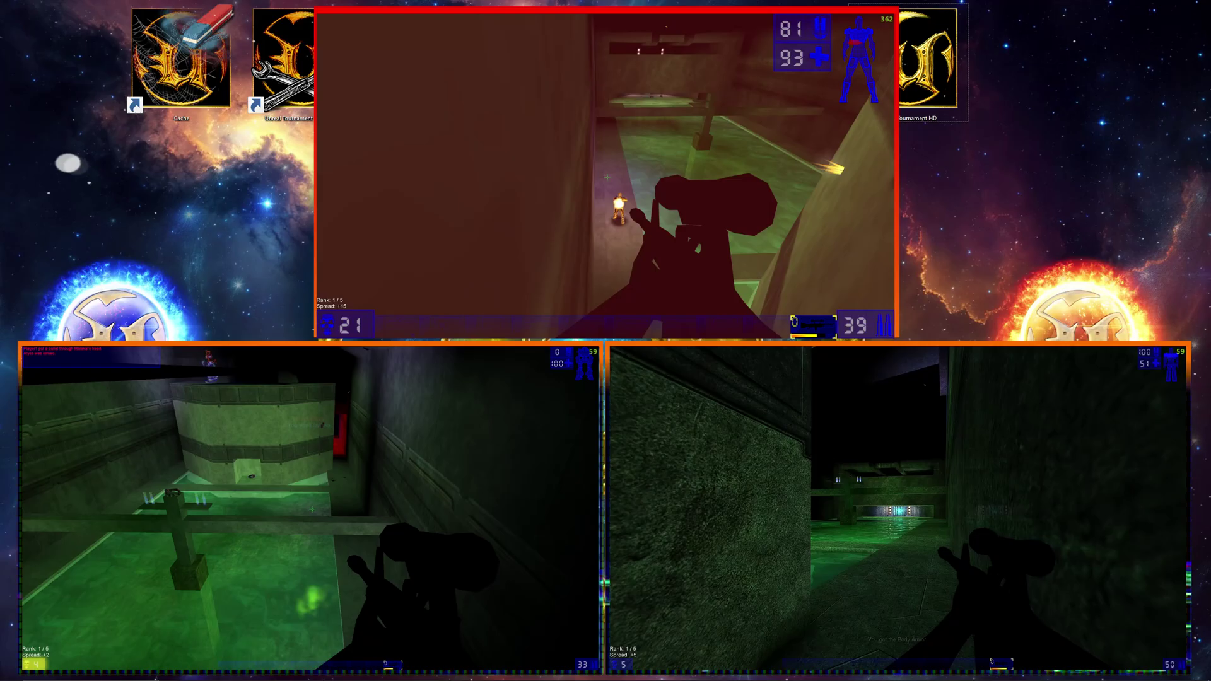
left_click(607, 177)
left_click(608, 177)
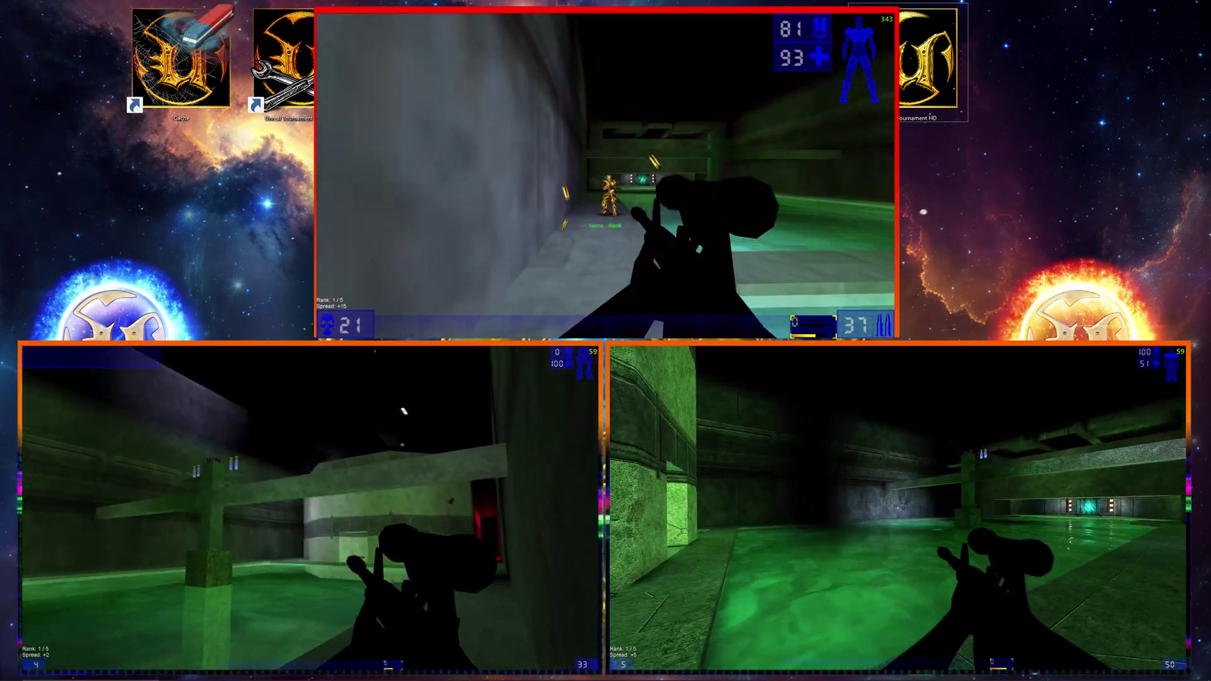
left_click(607, 177)
left_click(607, 178)
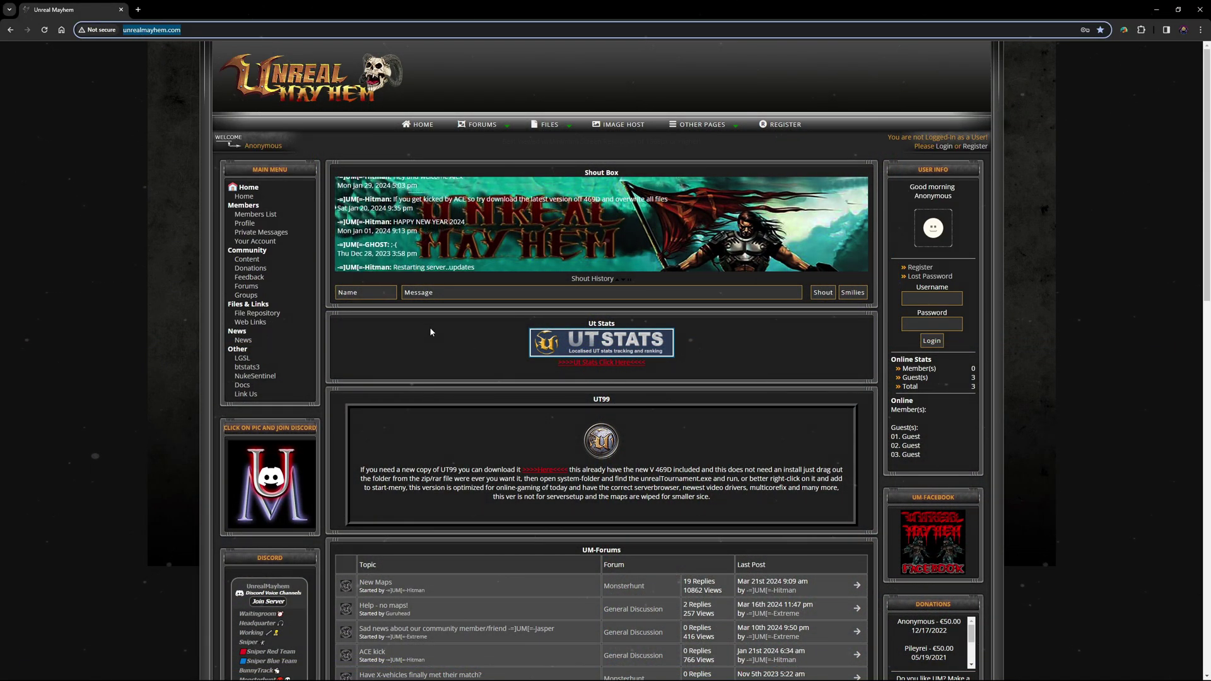
- Download the UT99-UM.rar game package from the UT99 section of unrealmayhem.com and handle the blocked download
left_click(545, 470)
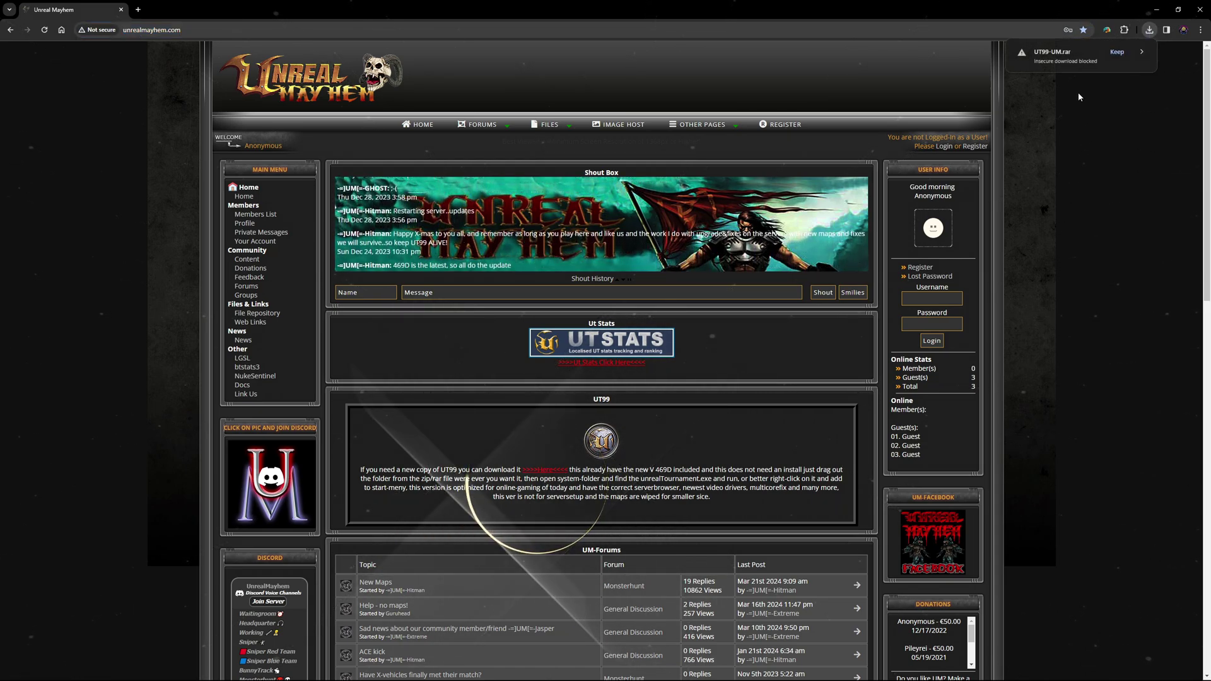
left_click(1141, 54)
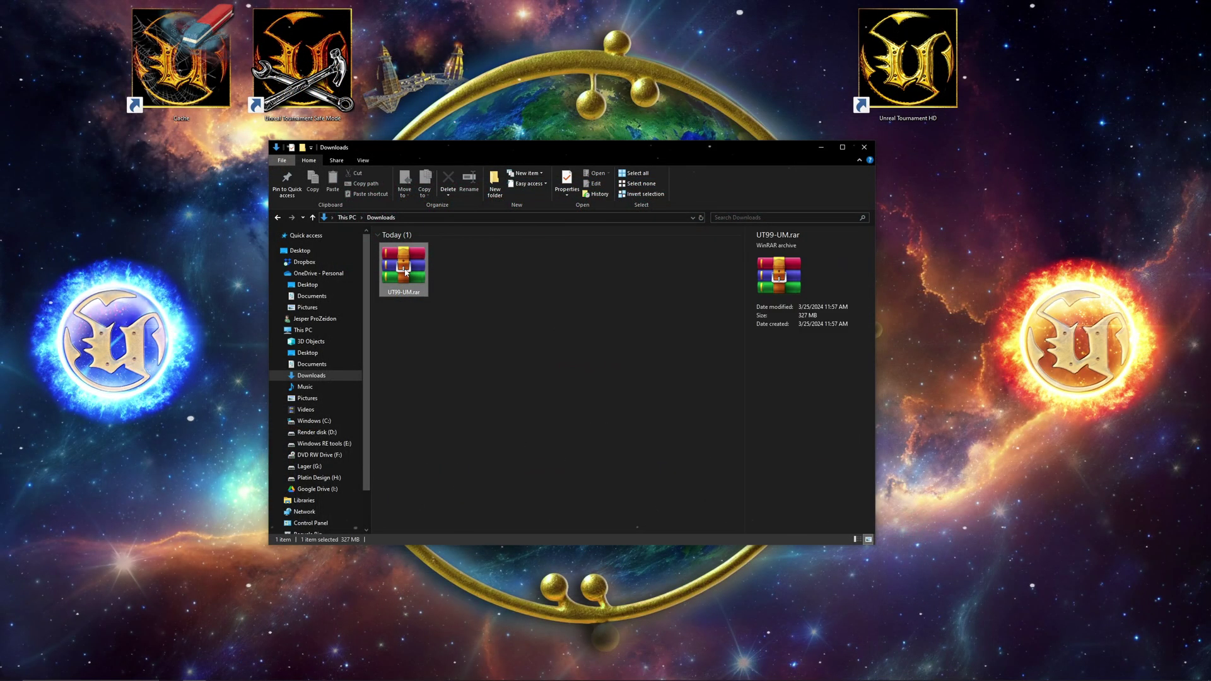
- Open UT99-UM.rar from the Downloads folder, dismiss the trial notice and extract the archive to Downloads\UT99-UM
double_click(413, 277)
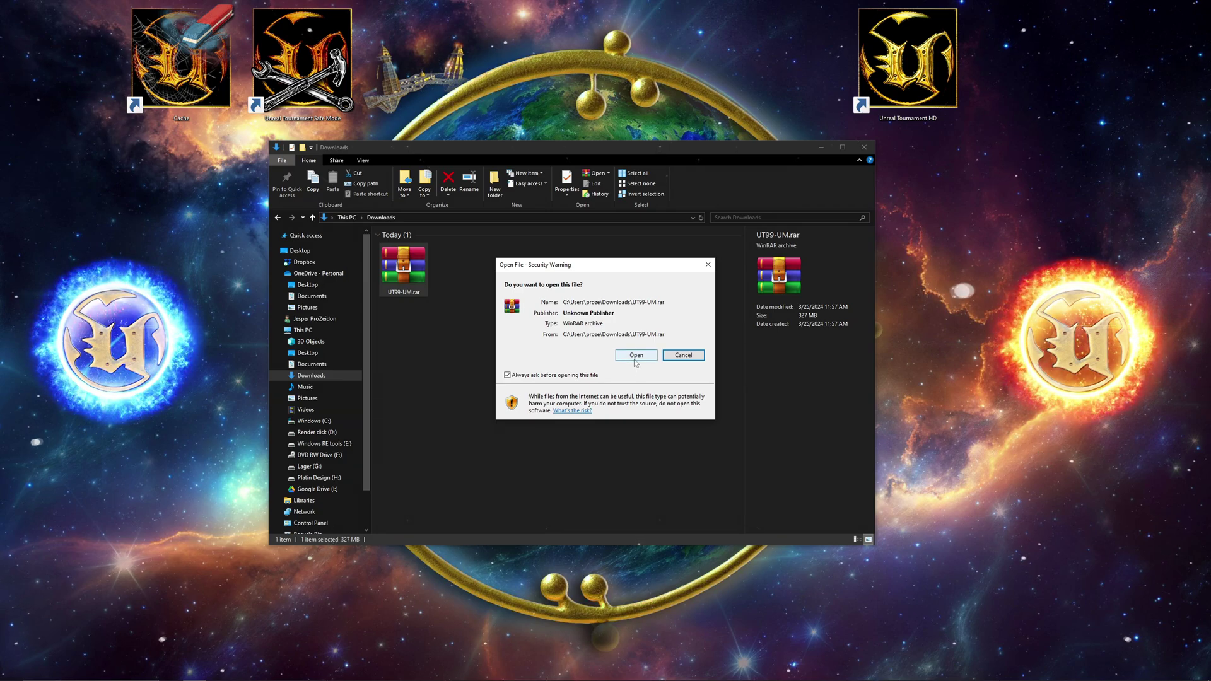
left_click(637, 358)
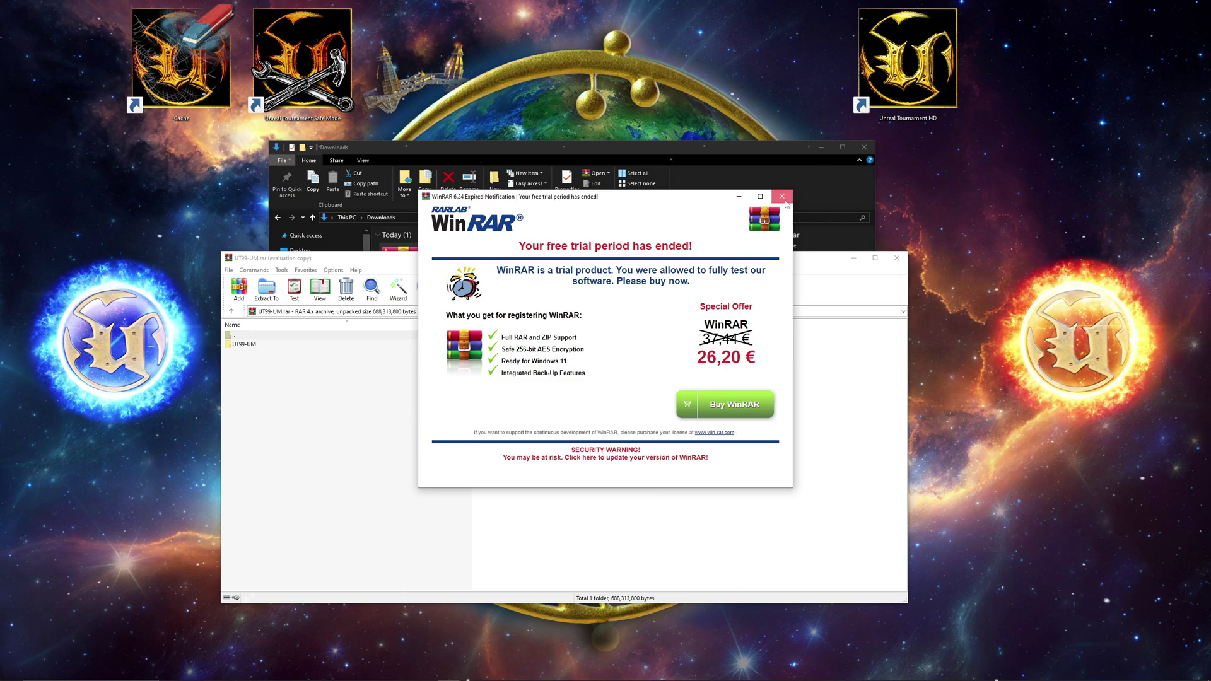
left_click(782, 198)
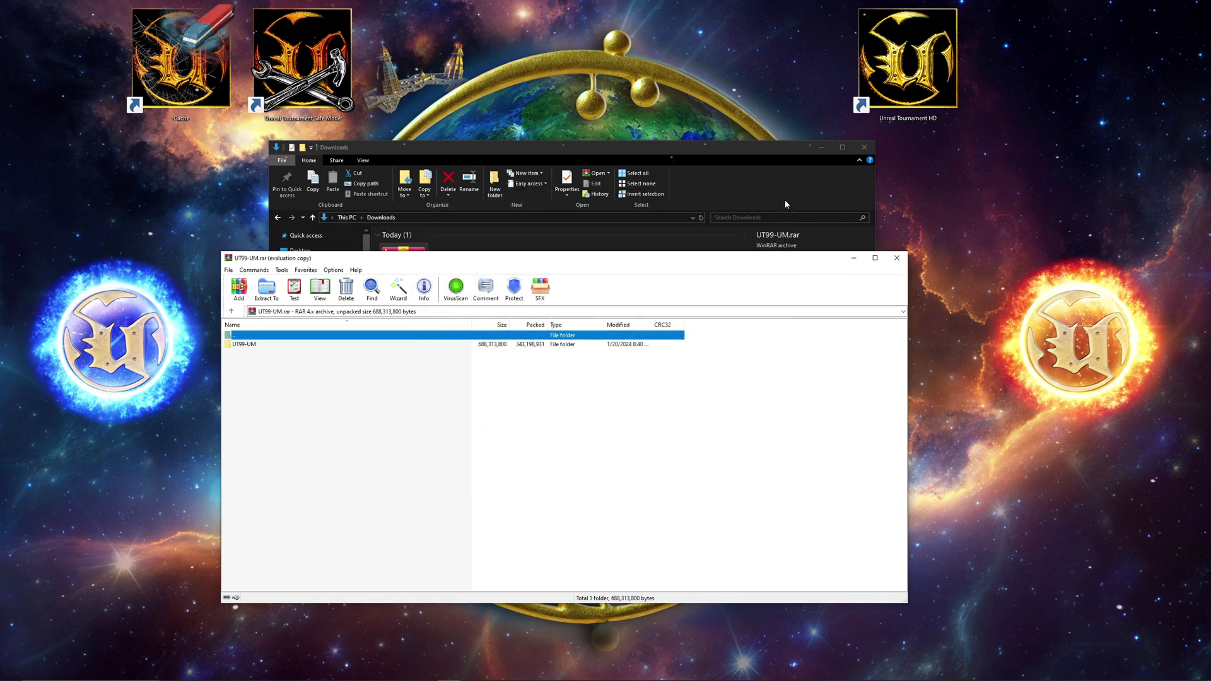
left_click(263, 292)
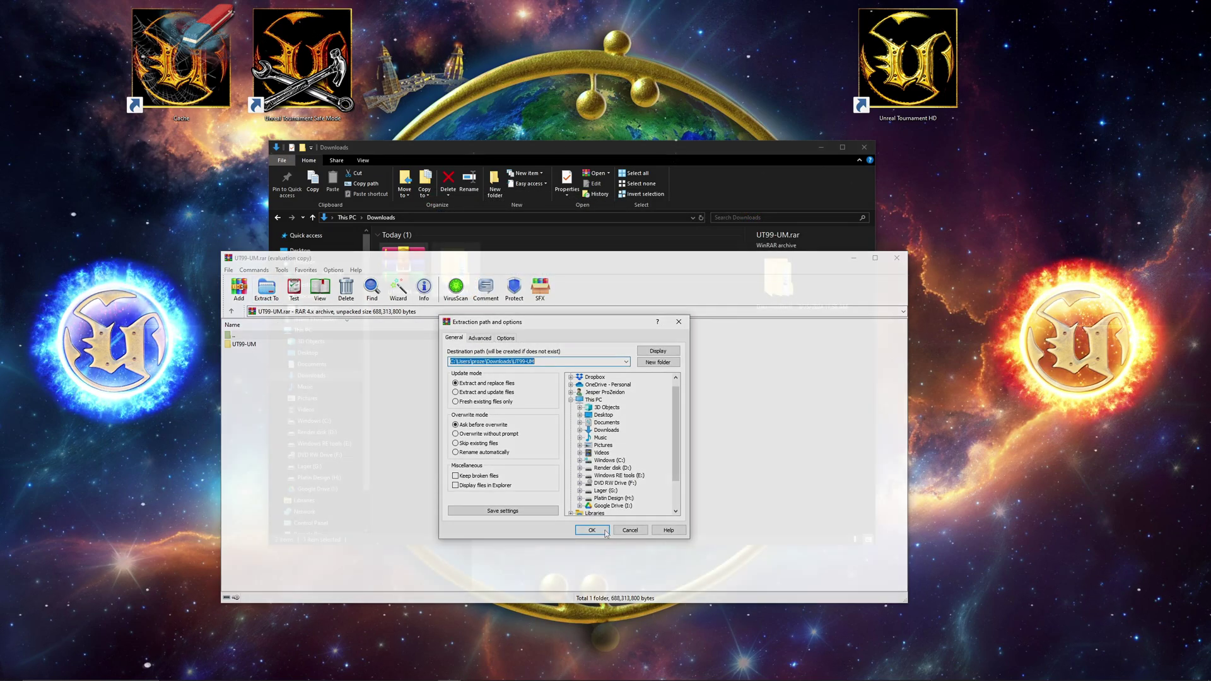
left_click(604, 533)
- Open the extracted UT99-UM folder and look inside its Maps folder
double_click(401, 245)
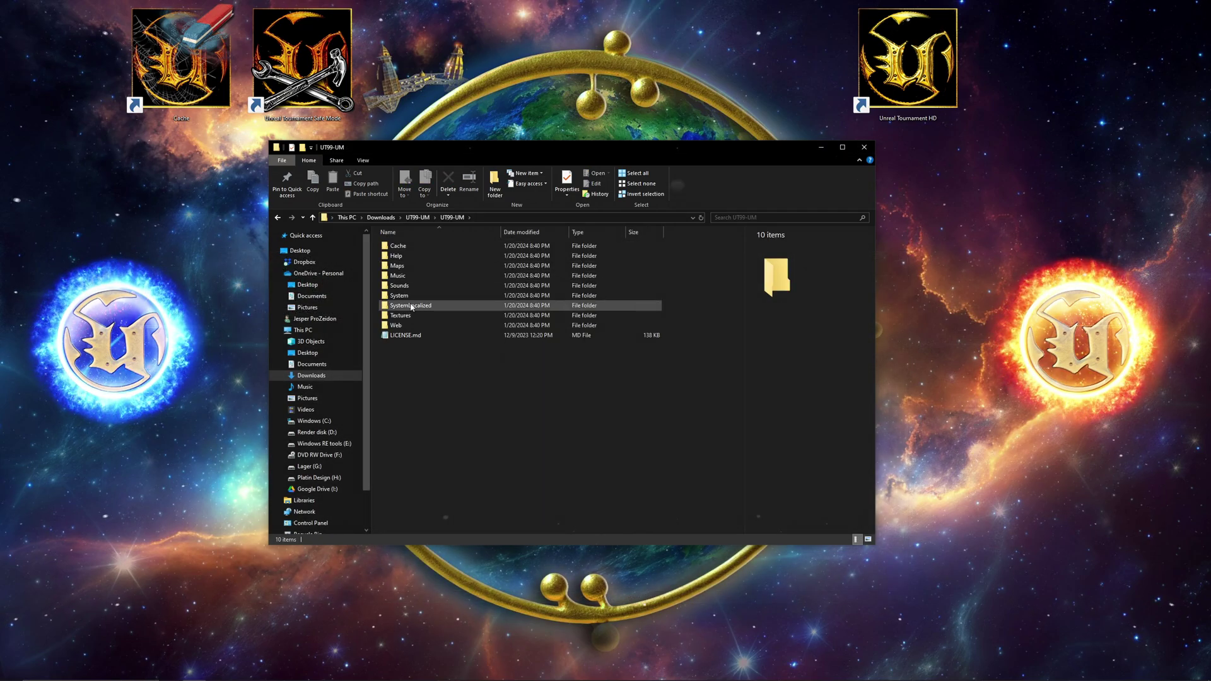
double_click(410, 306)
left_click(278, 217)
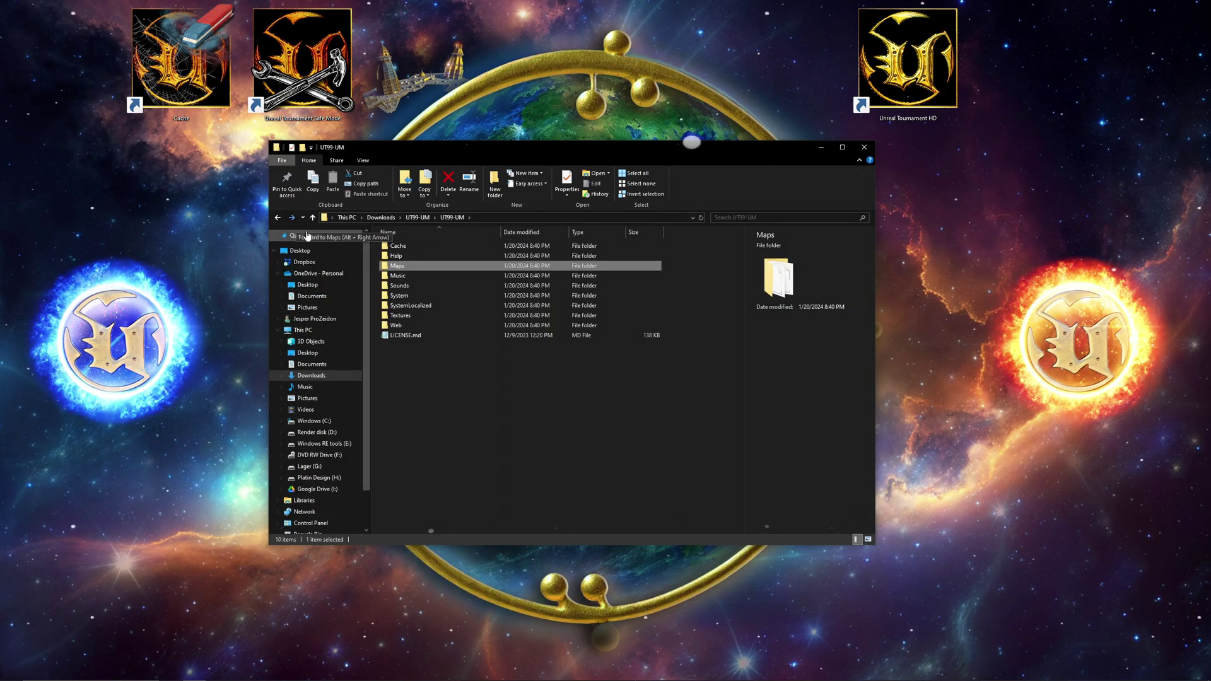
- Review the contents of the Cache folder and its cache.ini file, and return to the game folder
double_click(407, 245)
scroll(755, 360, "down", 3)
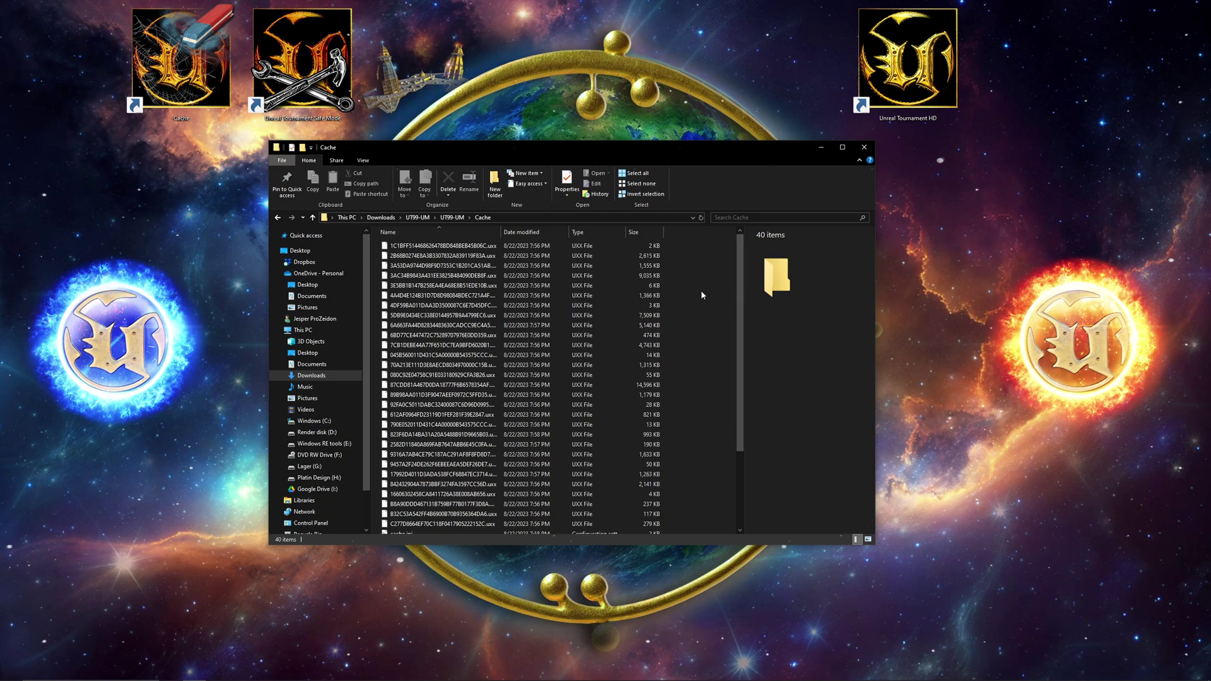
double_click(401, 448)
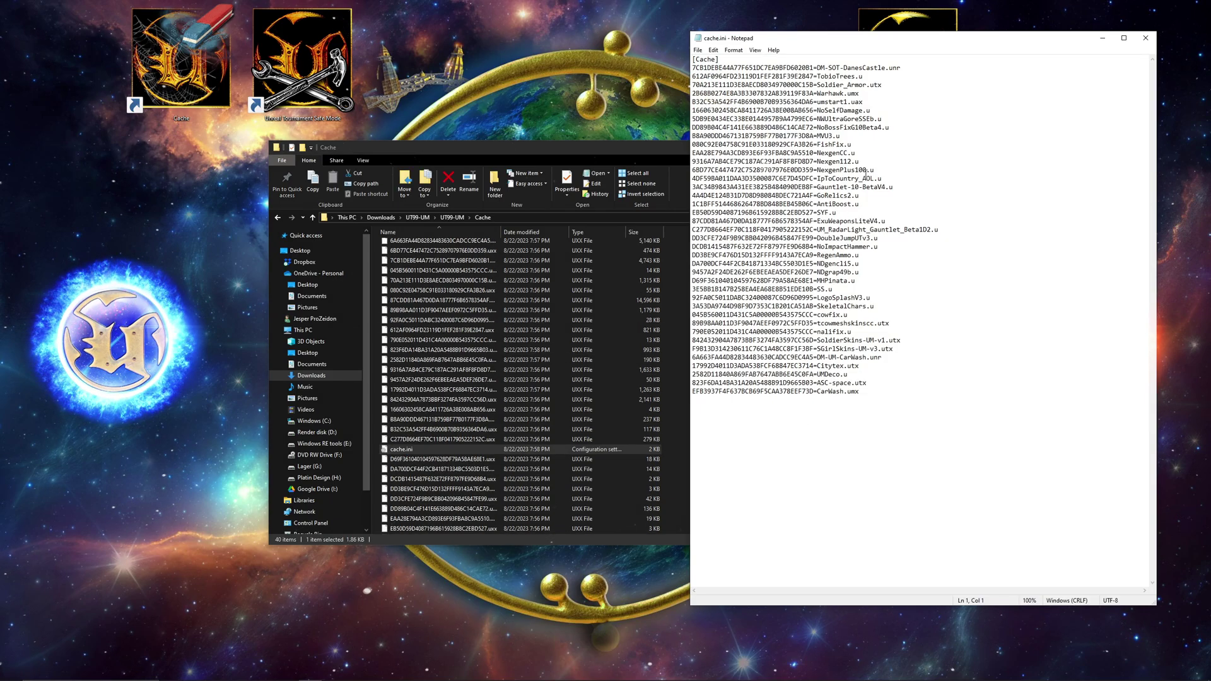
left_click(1145, 37)
left_click(277, 217)
- Examine the System folder for the d3d11drv folder and the MonsterHunt files
double_click(404, 294)
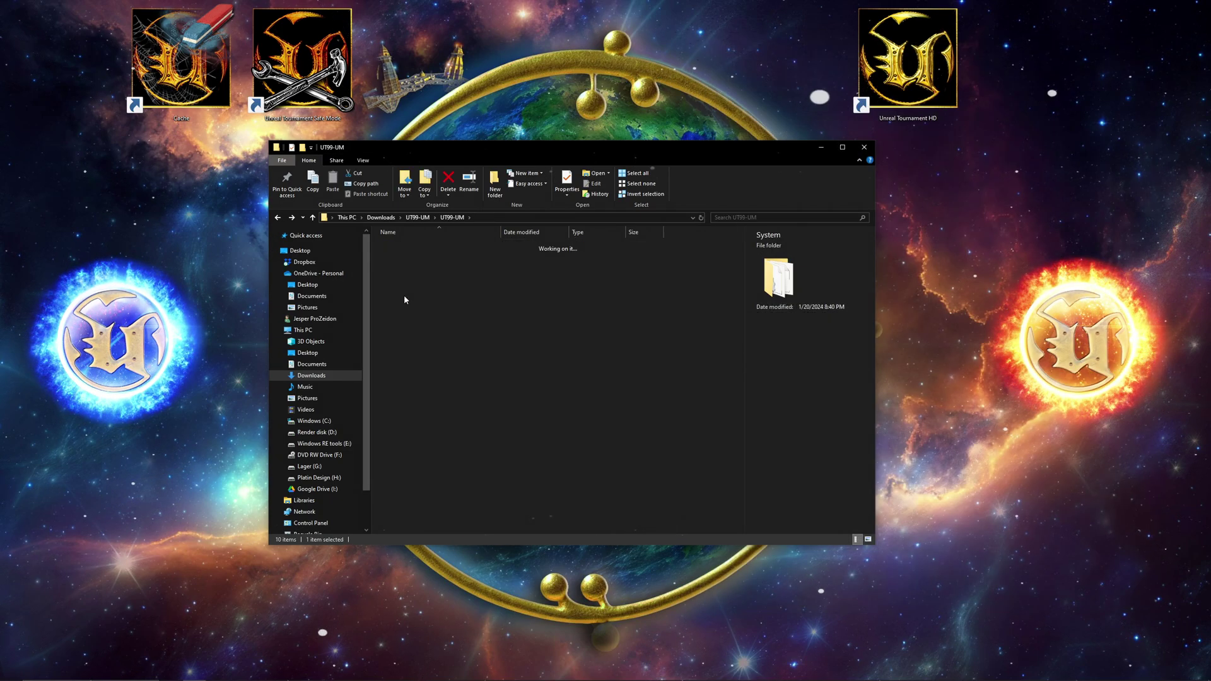
left_click(447, 256)
scroll(454, 334, "down", 6)
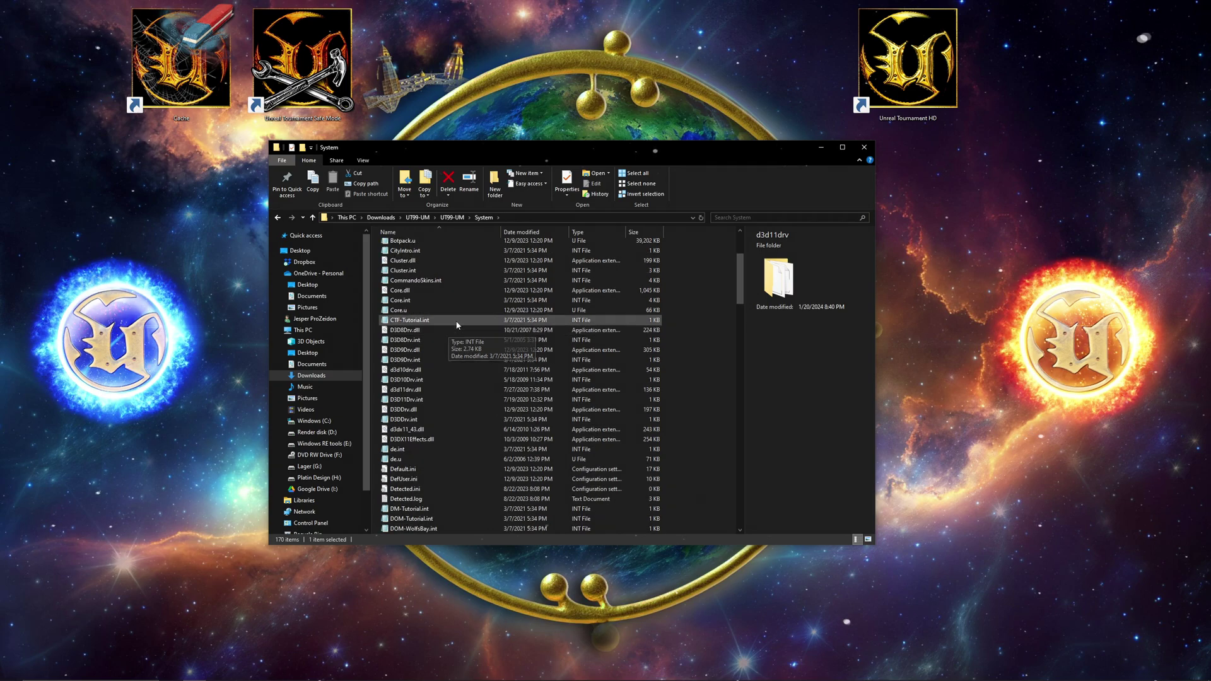
scroll(470, 352, "down", 13)
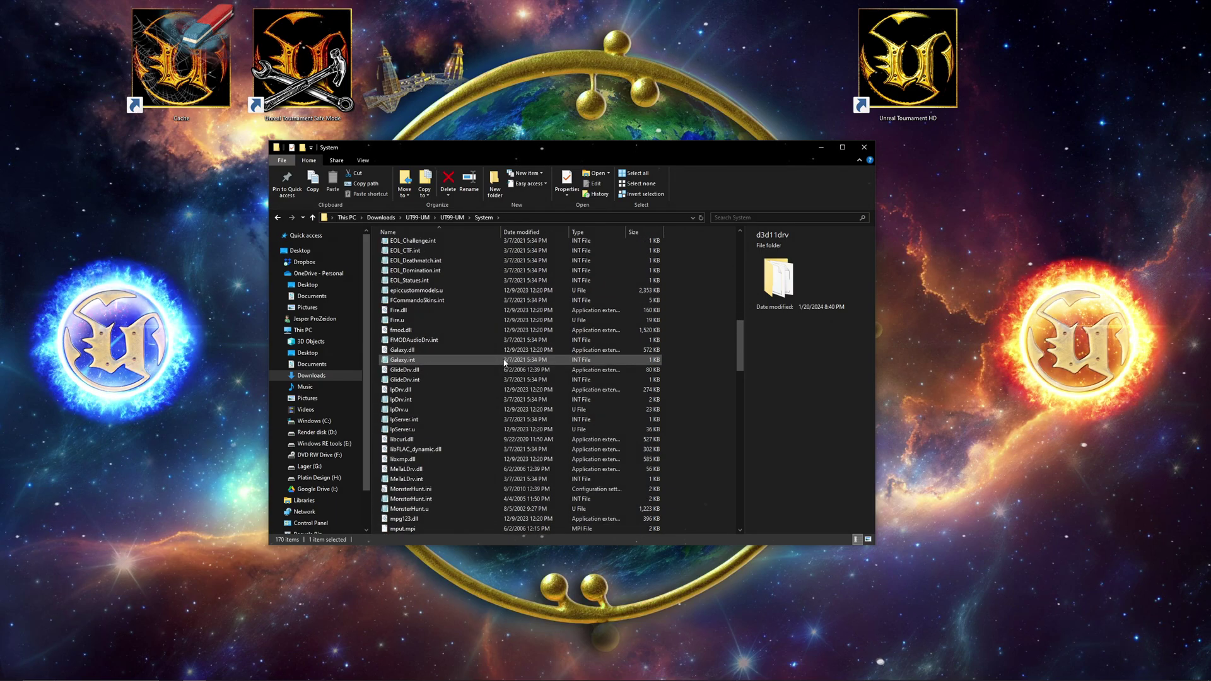
left_click(449, 419)
scroll(442, 416, "down", 7)
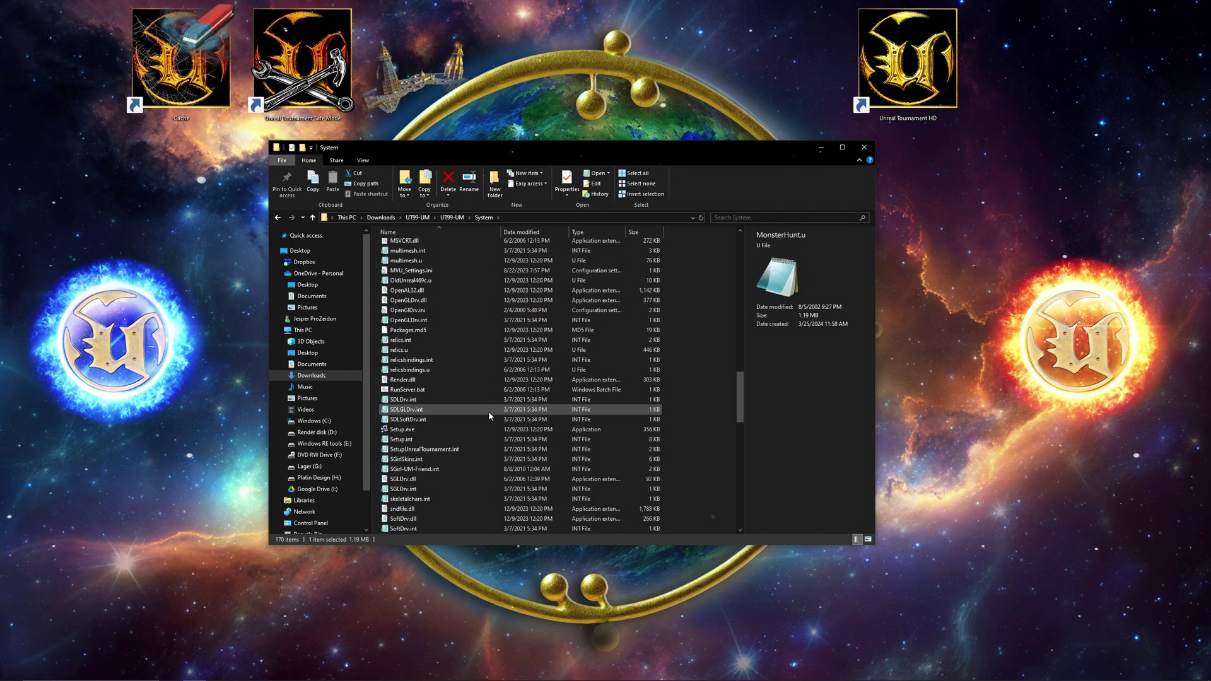
- Examine the UM-Friend skin files and the umvoice and umfvoice files in the System folder
scroll(435, 442, "down", 3)
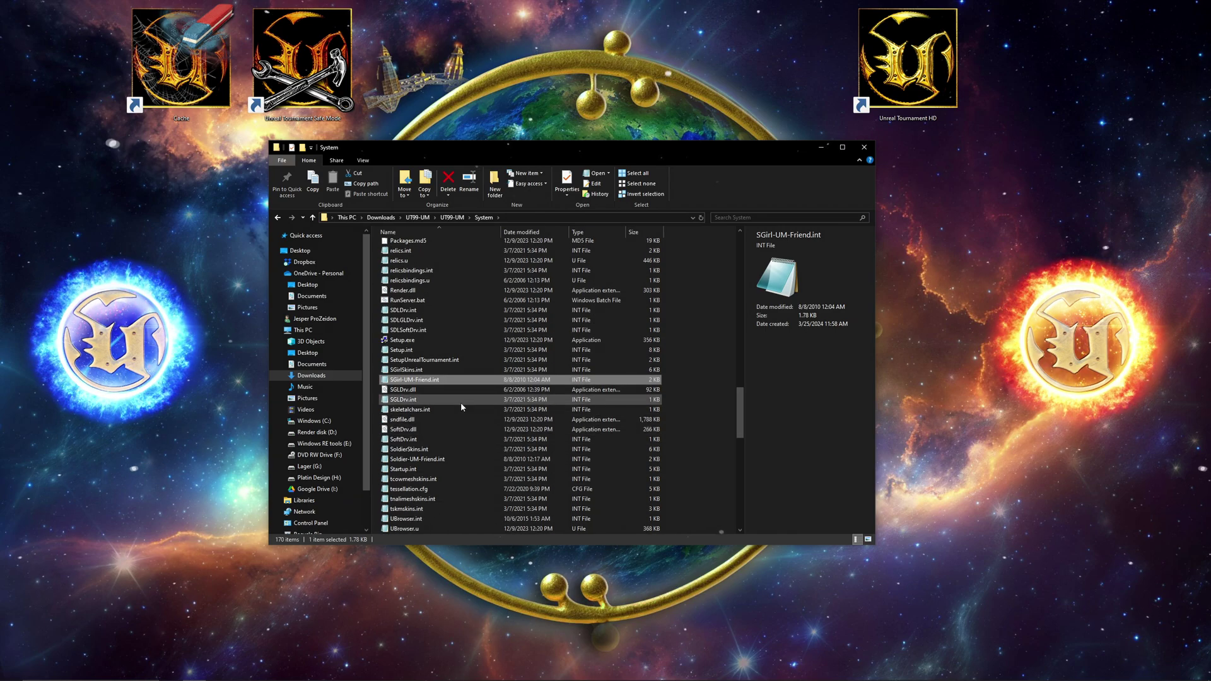
left_click(467, 459)
scroll(482, 429, "down", 7)
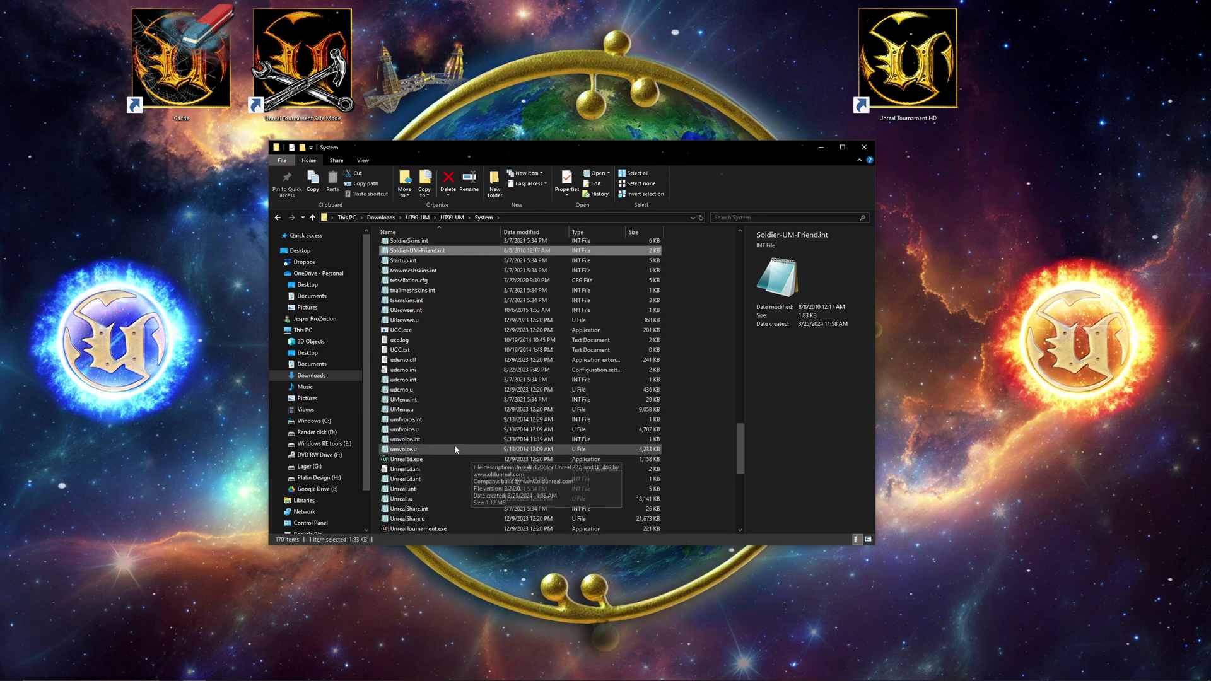
left_click(409, 429)
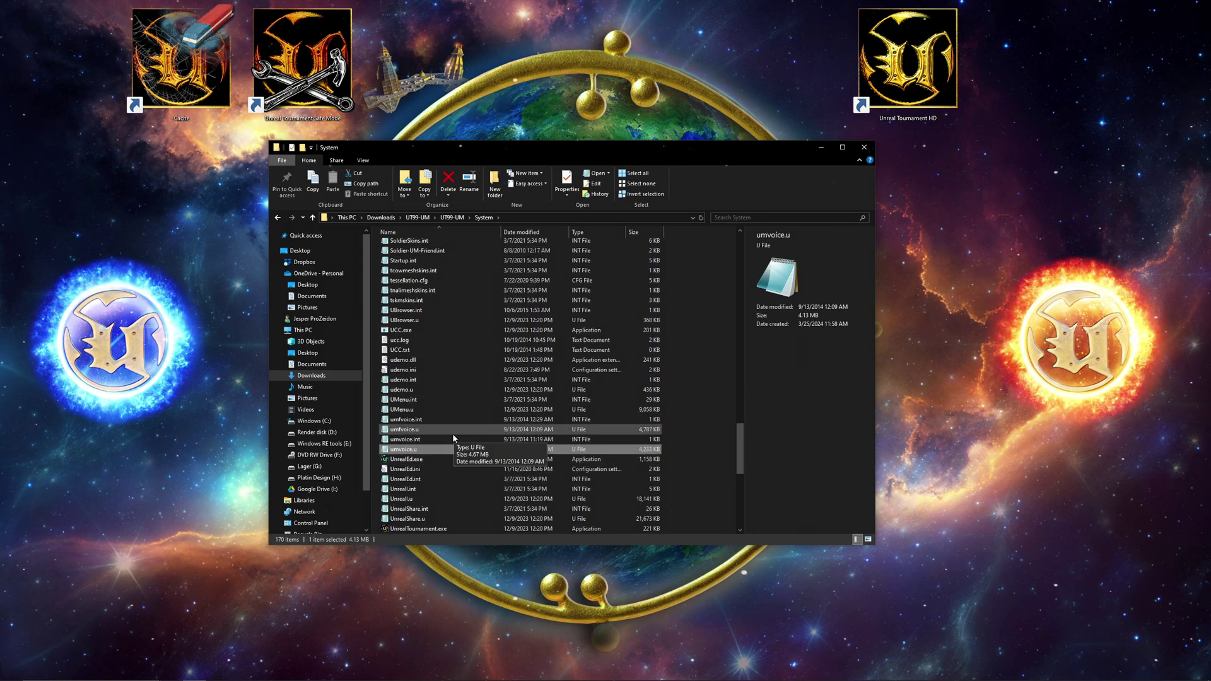
- Examine the XConsole files near the end of the System folder's file list
scroll(485, 432, "down", 4)
scroll(485, 432, "down", 6)
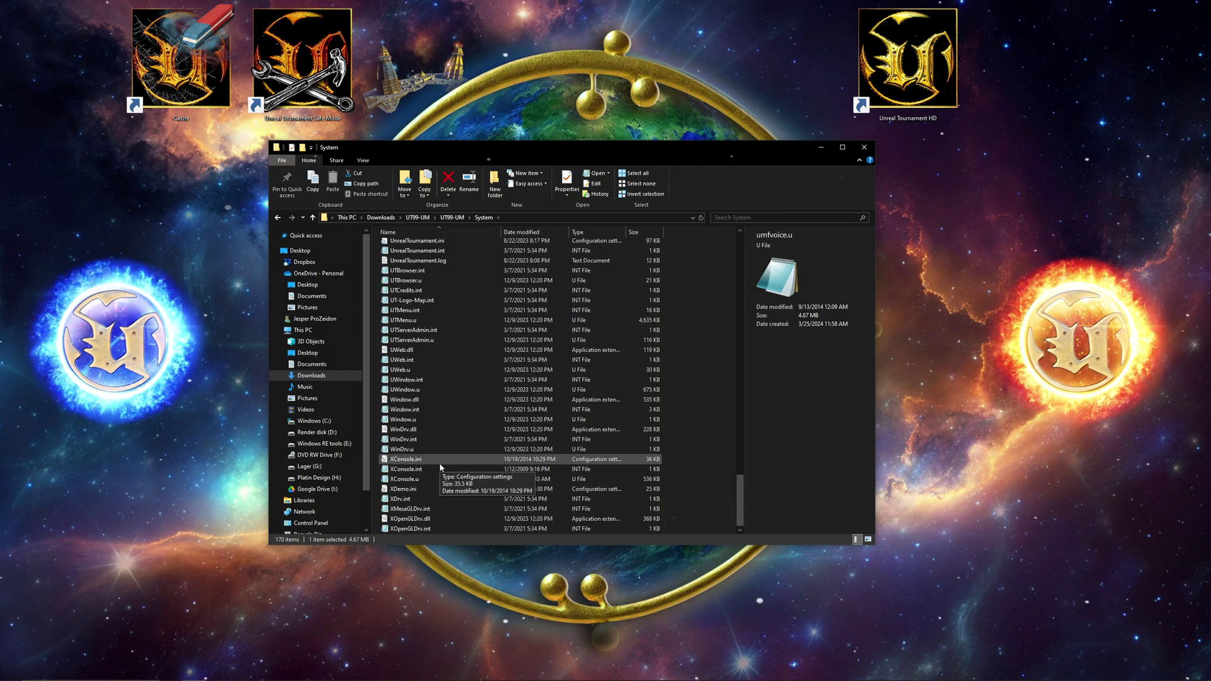
left_click(406, 459)
left_click(416, 494, "shift")
left_click(419, 399)
- Launch UnrealTournament.exe from the System folder and skip the intro to reach the game's main screen
scroll(421, 378, "up", 3)
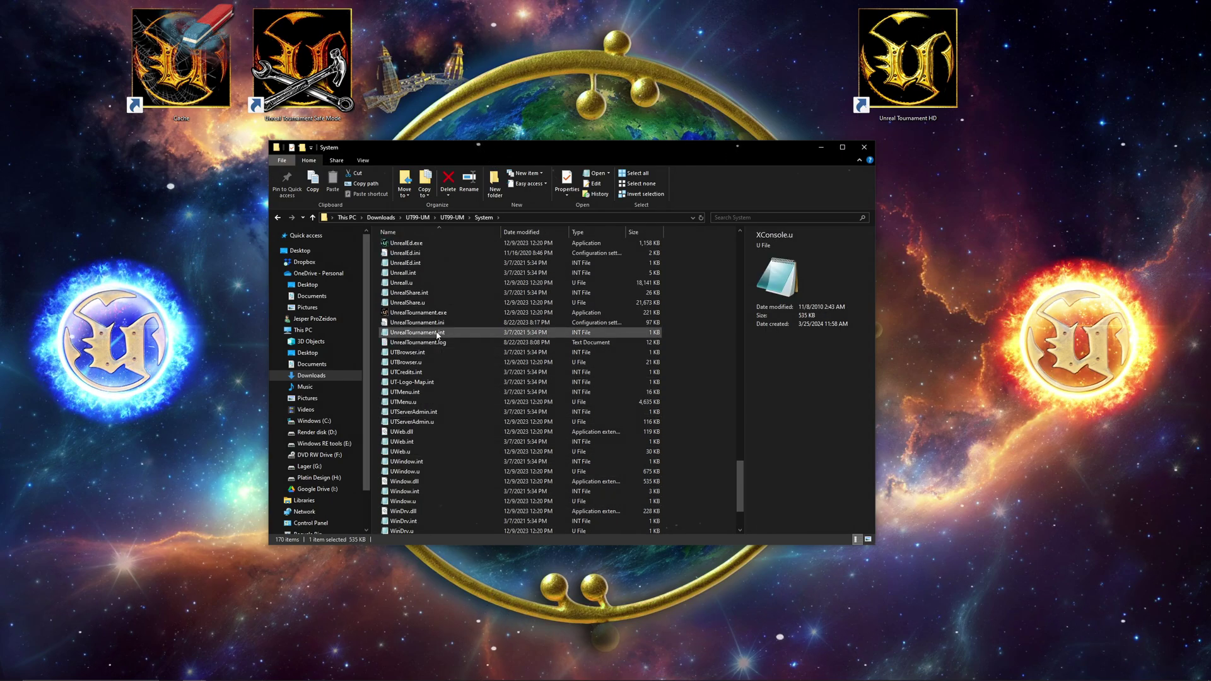
double_click(425, 314)
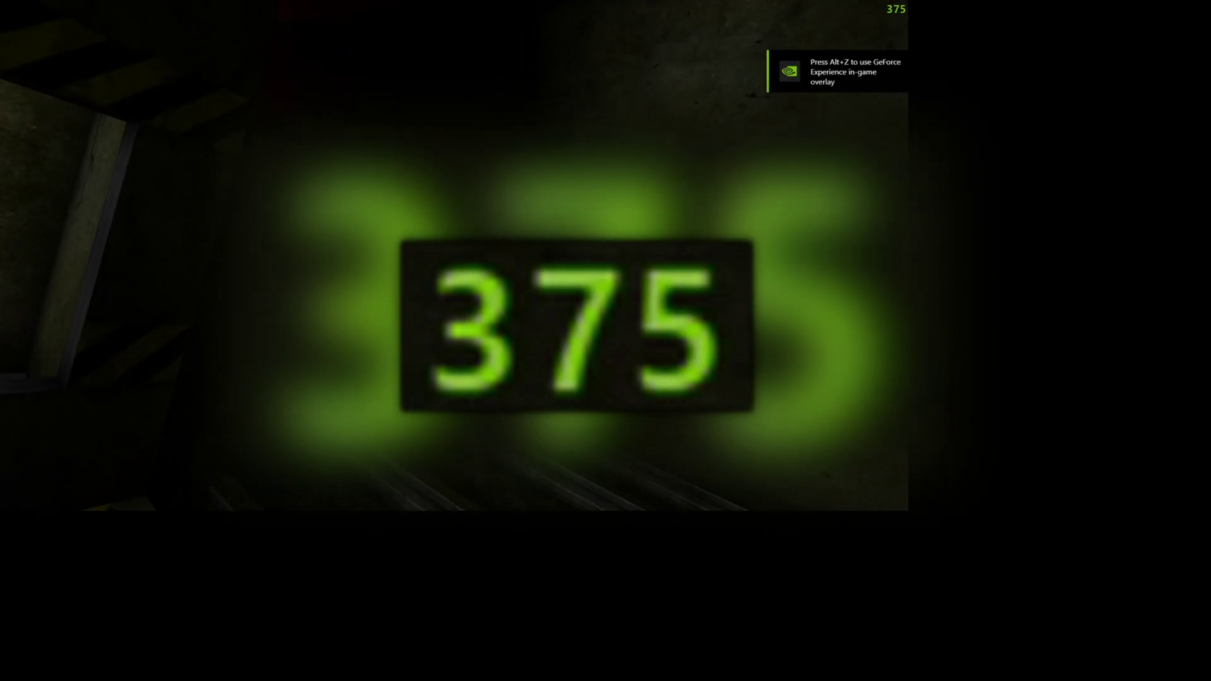
key("Escape")
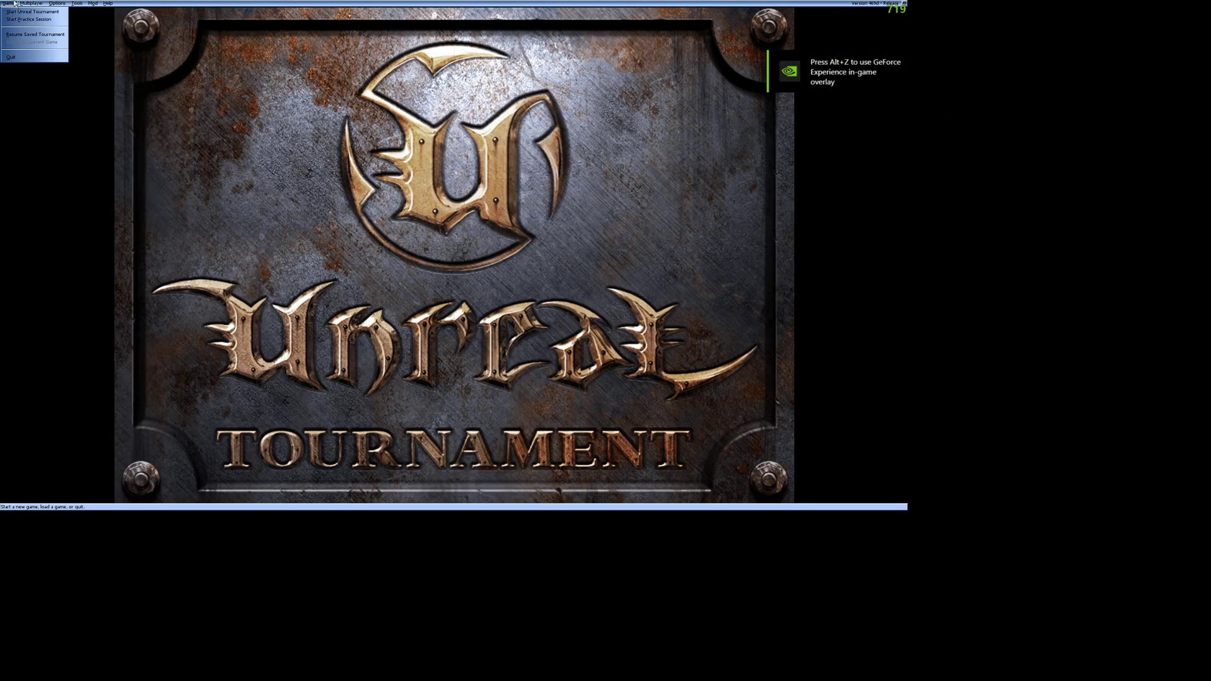
- Set the video resolution to 2560x1440 in the game's preferences
left_click(56, 3)
left_click(63, 11)
left_click(497, 123)
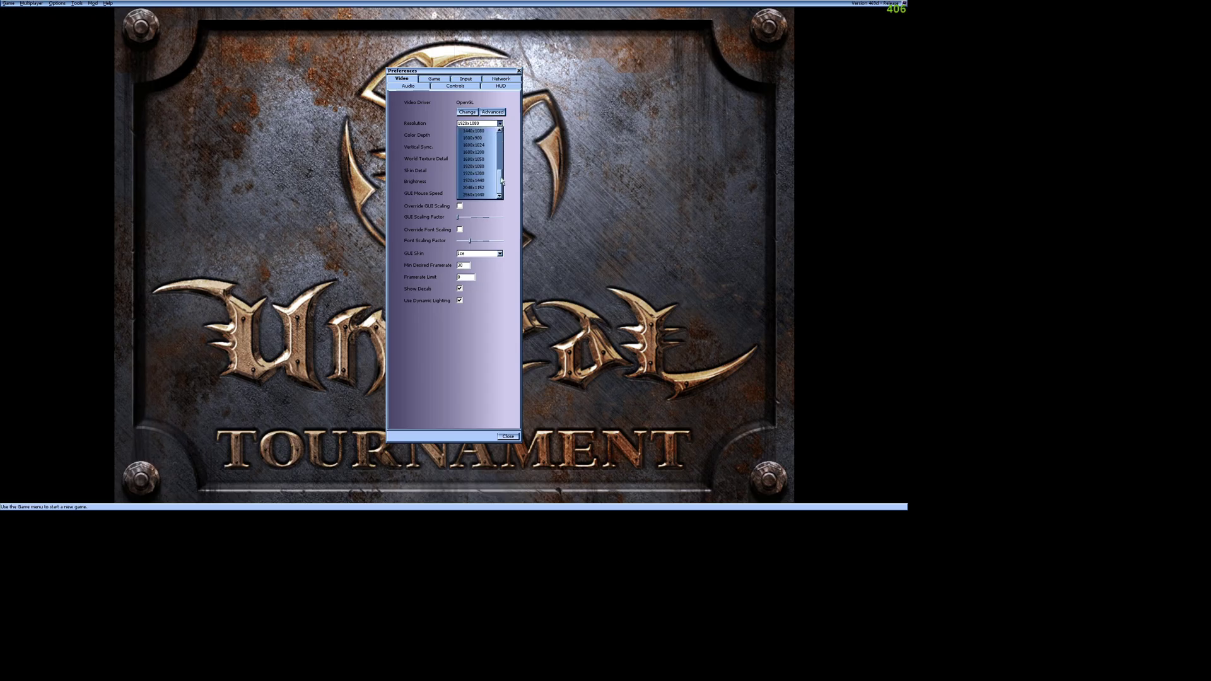
left_click(479, 194)
- Set the World Texture Detail to Low and close the preferences
left_click(696, 209)
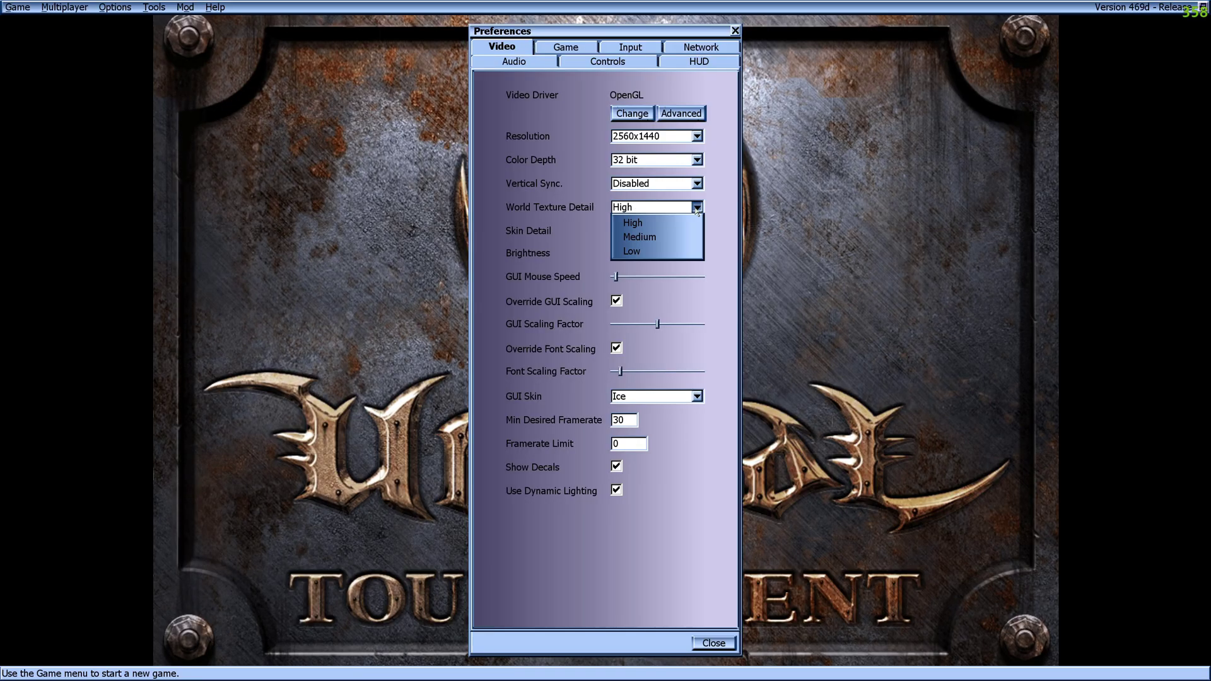
left_click(693, 225)
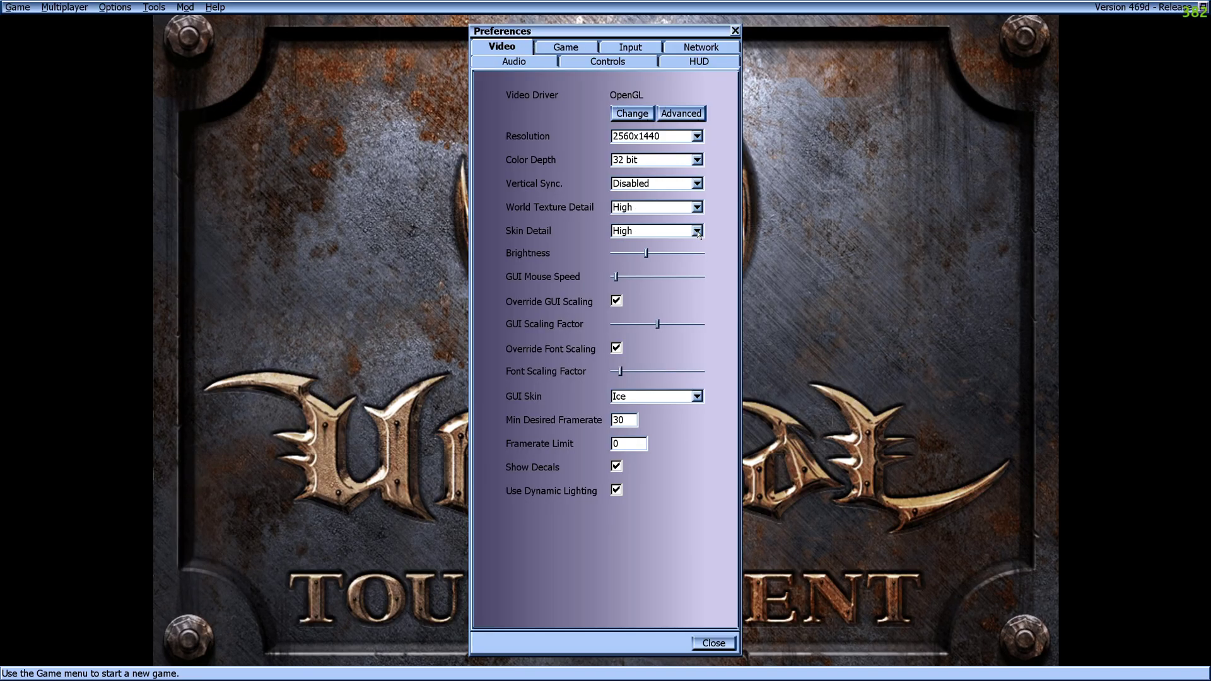
left_click(697, 209)
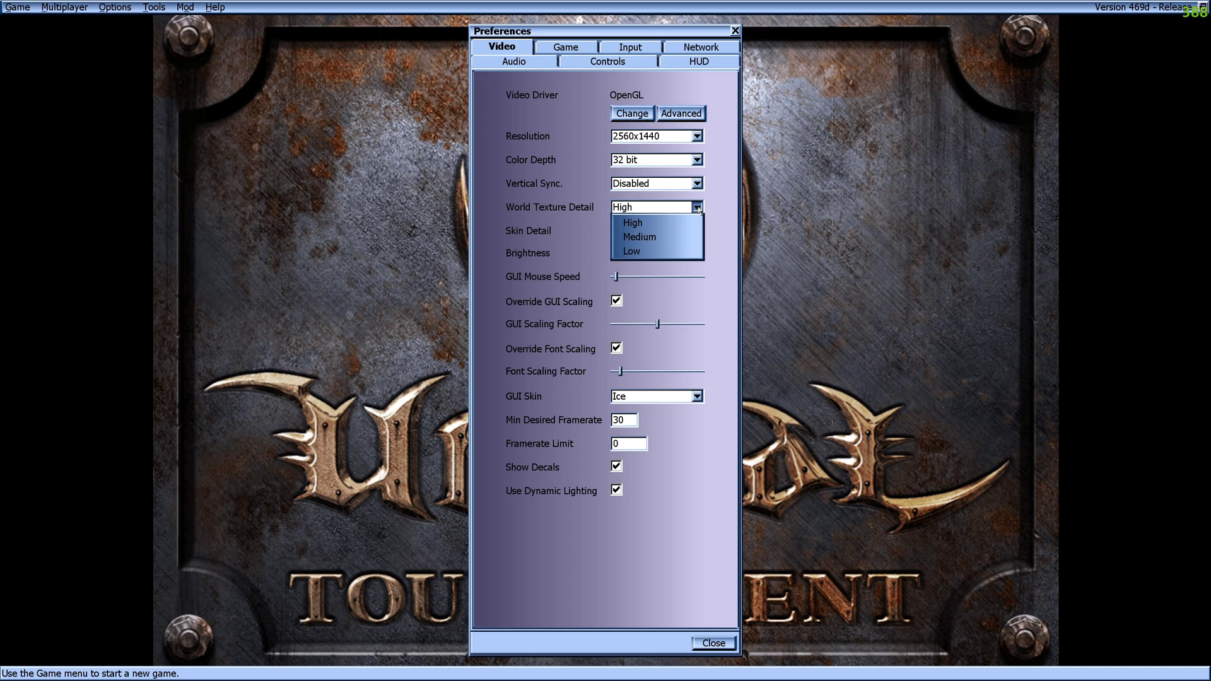
left_click(676, 252)
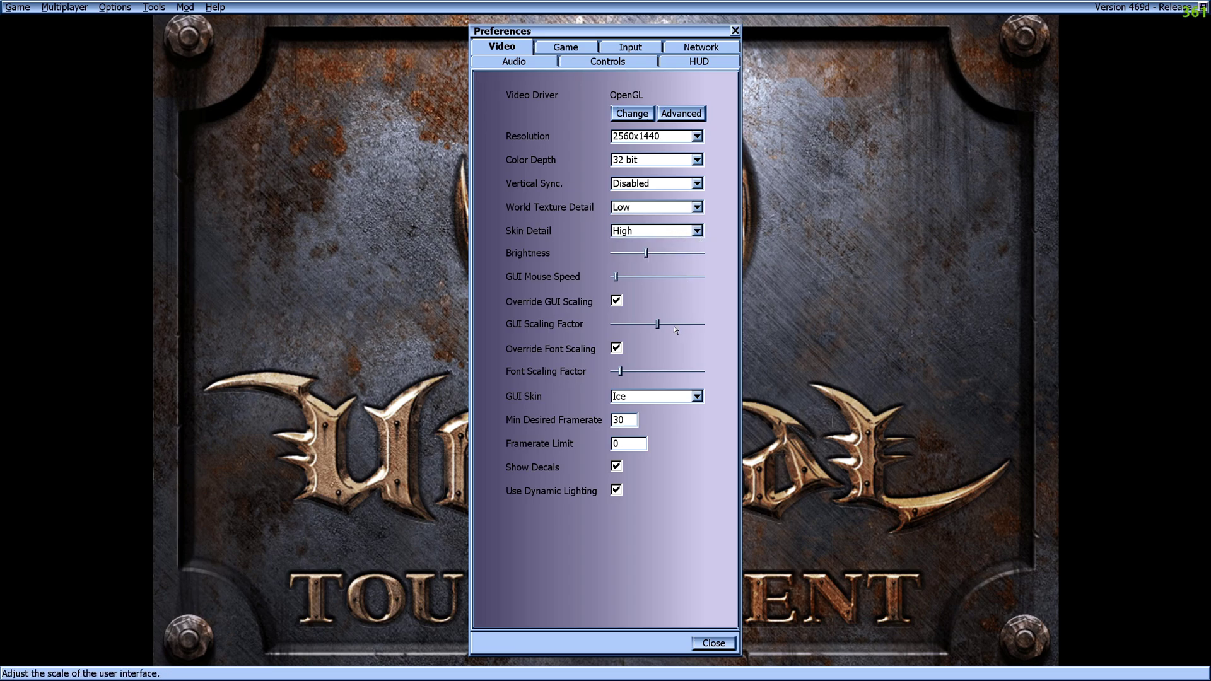
left_click(712, 644)
- Try the Capture the Flag and Monster Hunt game types in the practice session setup, and switch back to Tournament DeathMatch
left_click(24, 8)
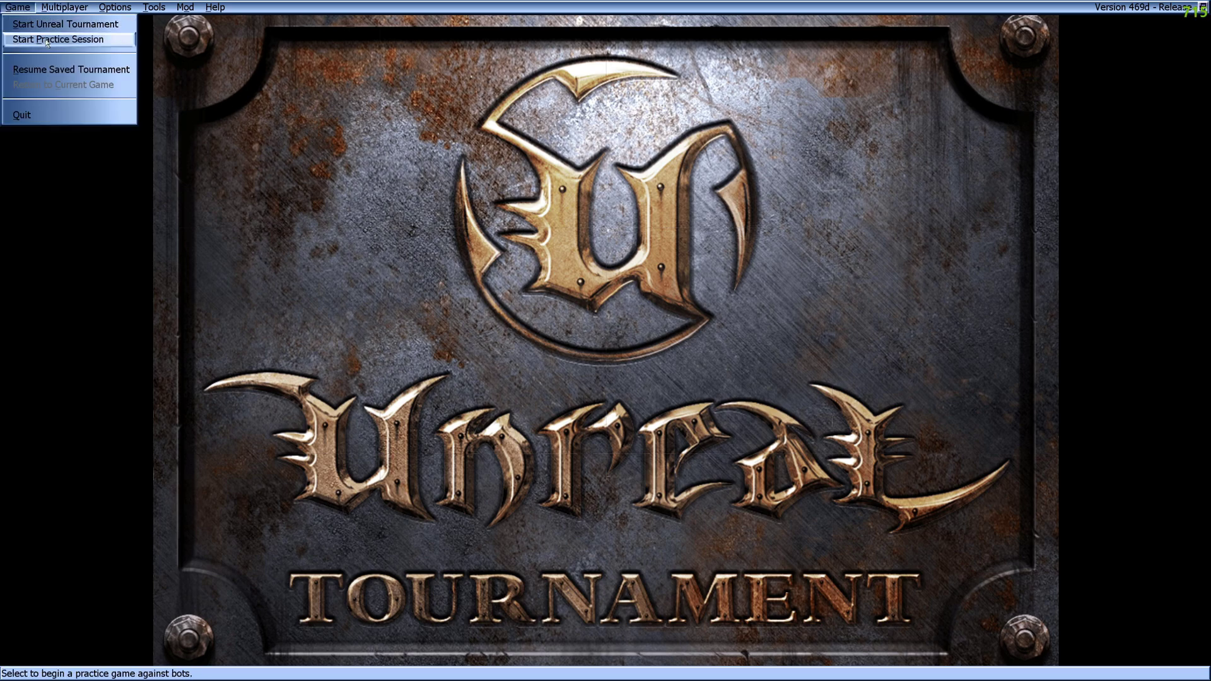
left_click(47, 40)
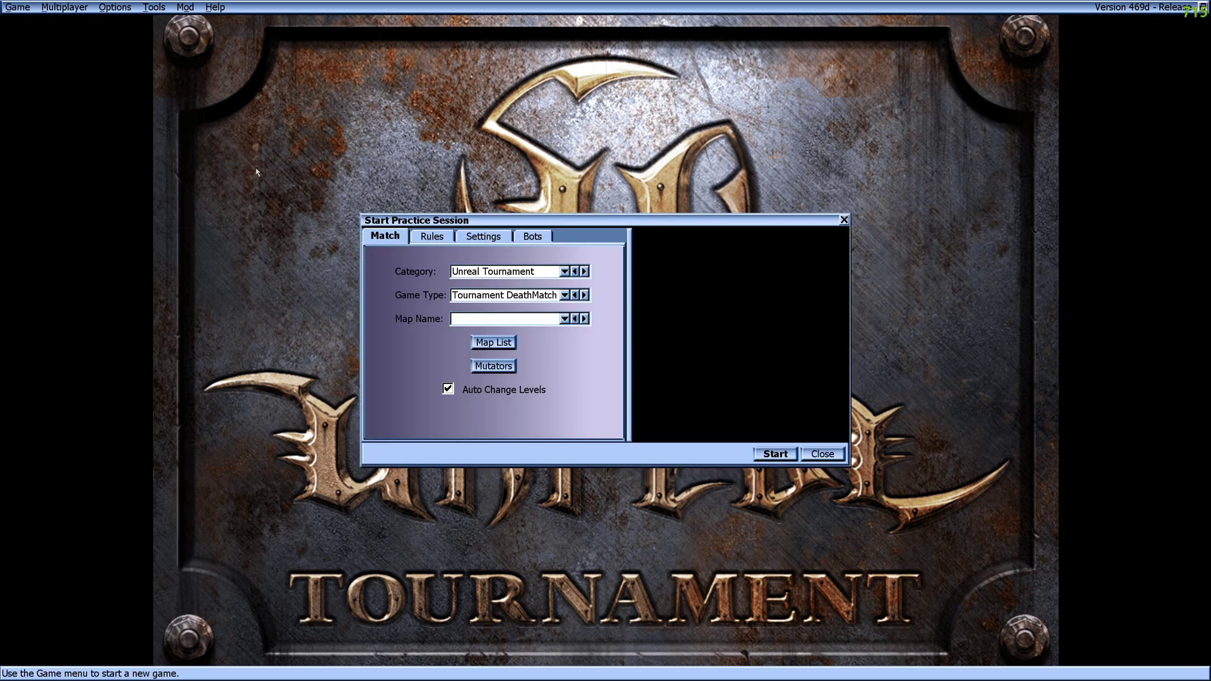
left_click(564, 296)
left_click(551, 325)
left_click(557, 297)
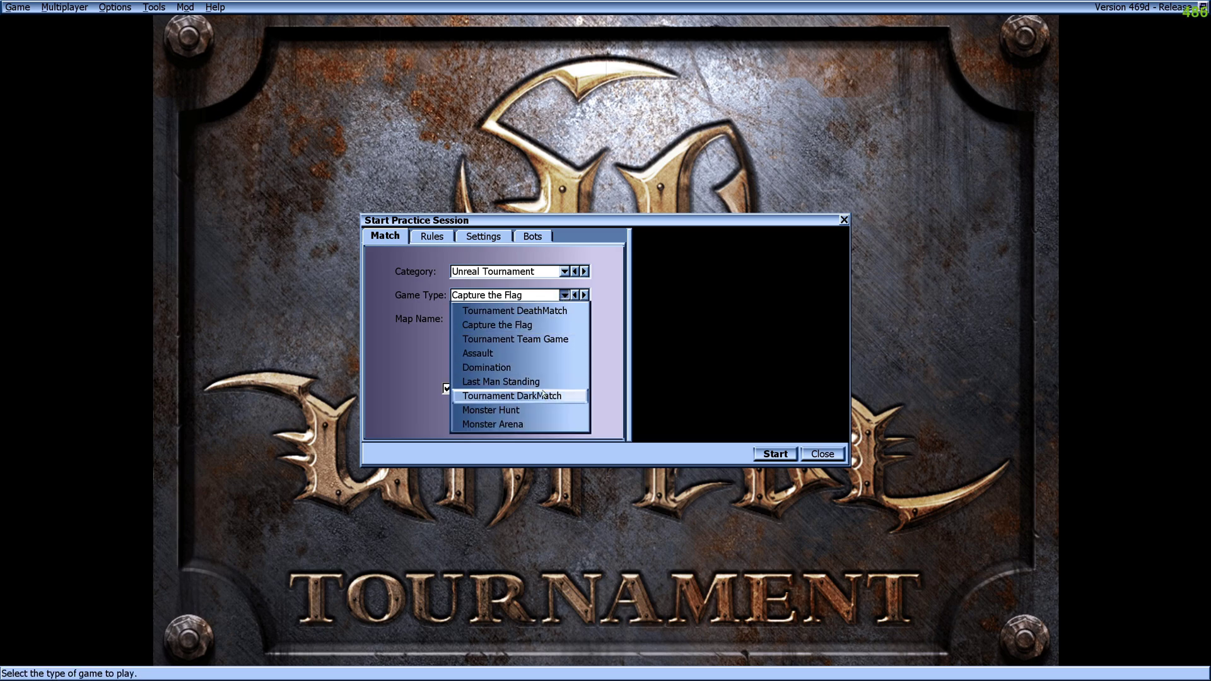
left_click(544, 414)
left_click(563, 296)
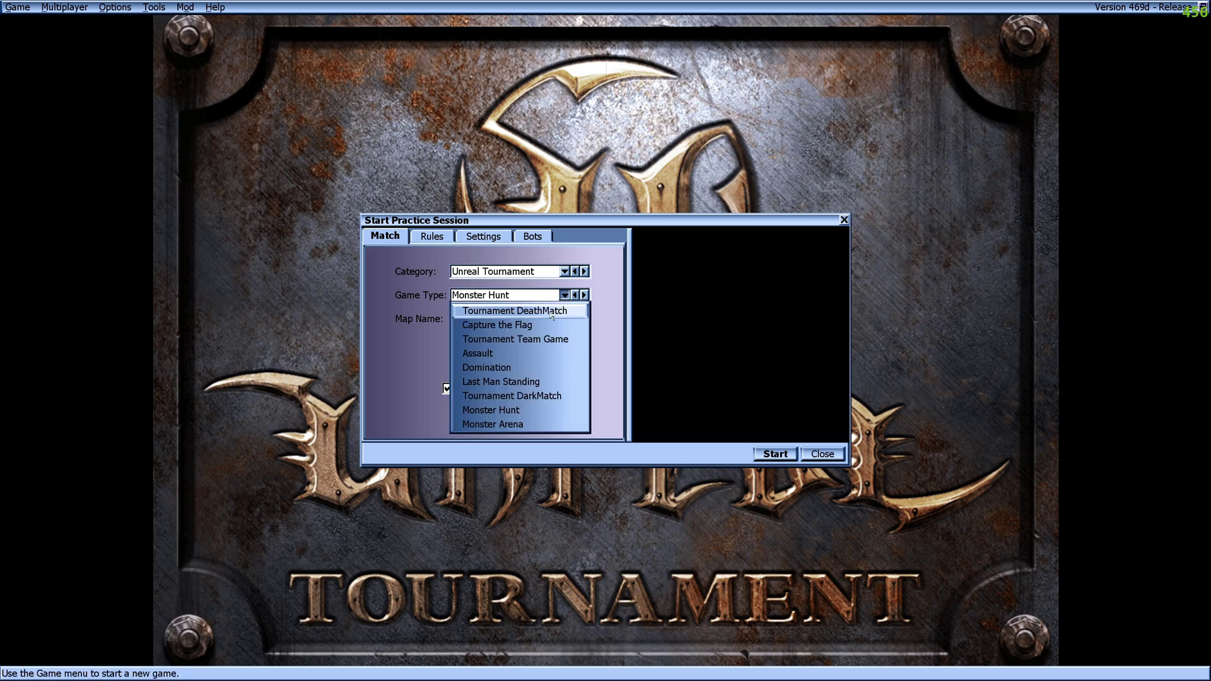
left_click(530, 312)
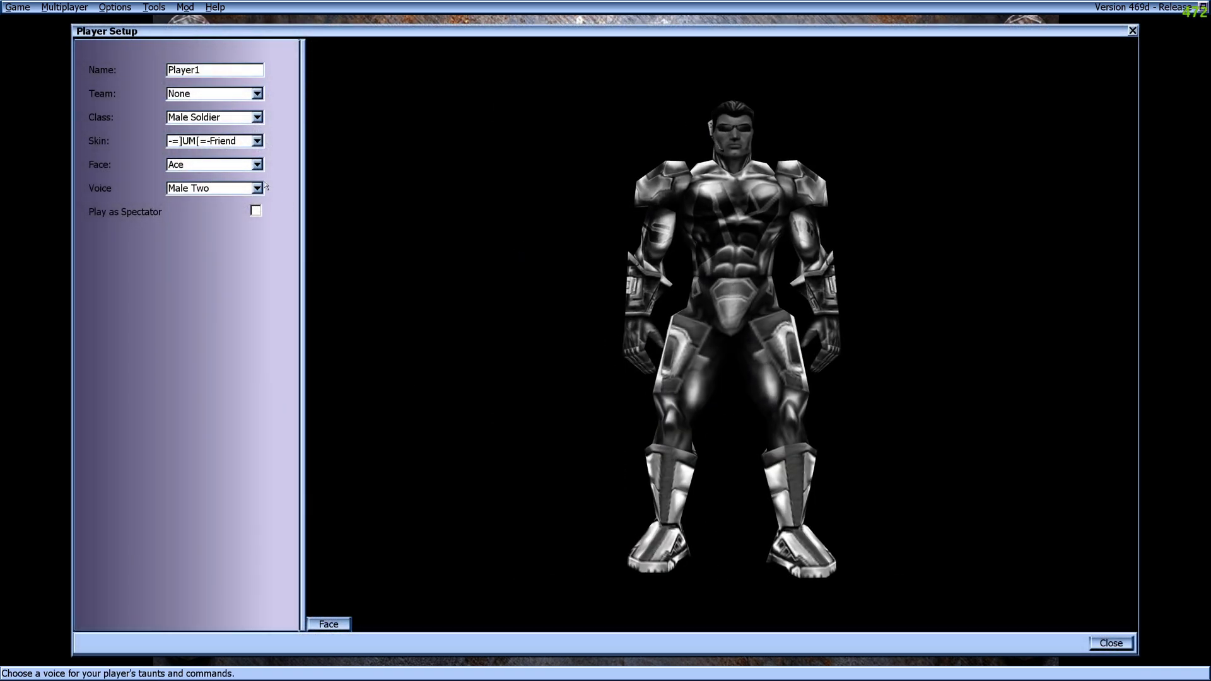
- Set the player's voice to UMvoice, then switch the class to Female Soldier and choose a voice for it
left_click(257, 188)
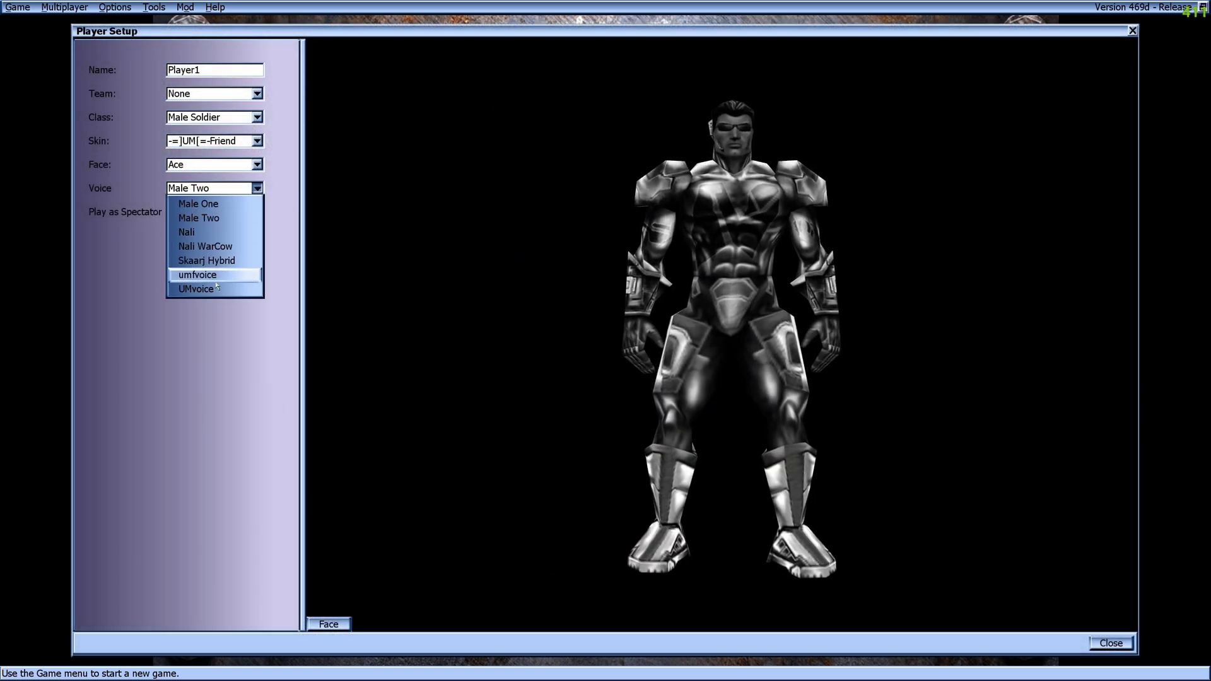
left_click(251, 289)
left_click(257, 117)
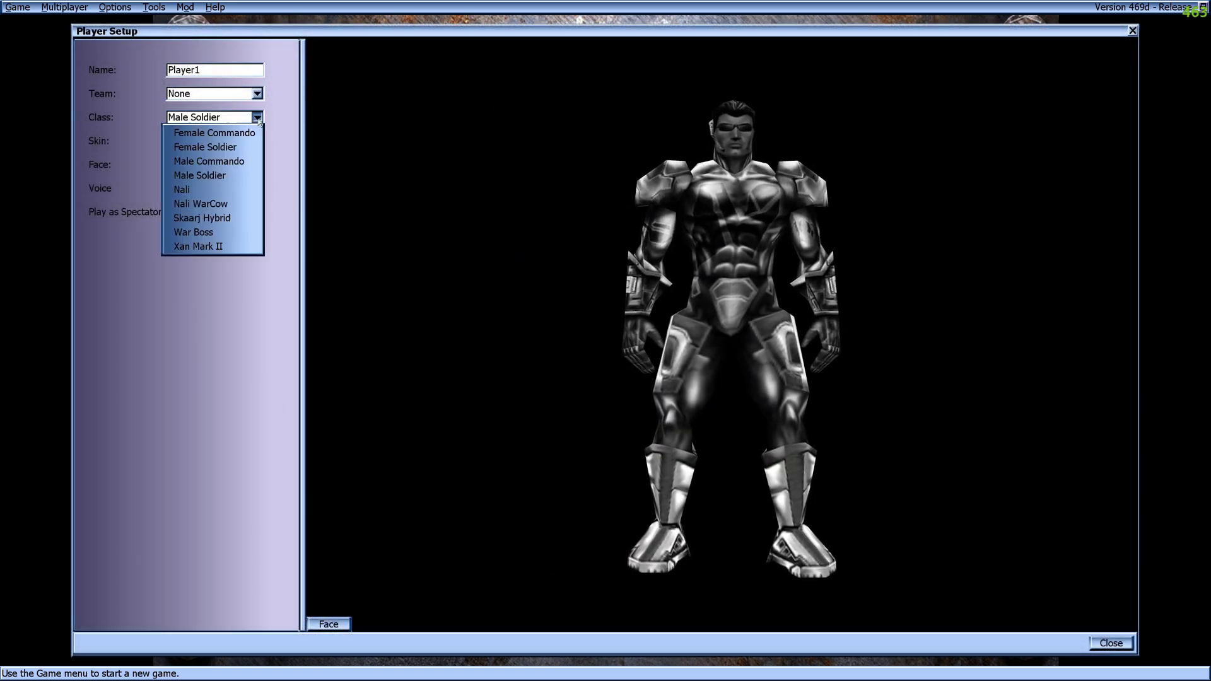
left_click(202, 146)
left_click(257, 188)
left_click(239, 224)
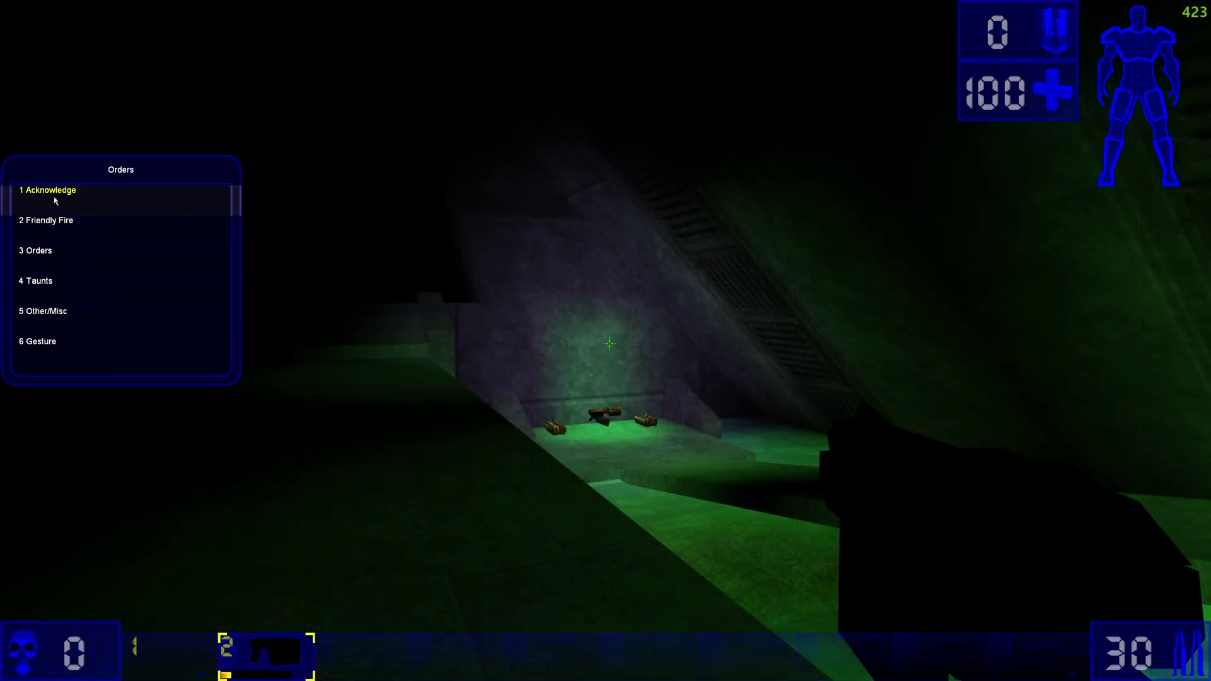
- Play the Acknowledge voice messages "Quick fart.", "And the crowd goes wild ..." and "Out of my way, jerkass!" in the practice match
mouse_move(79, 201)
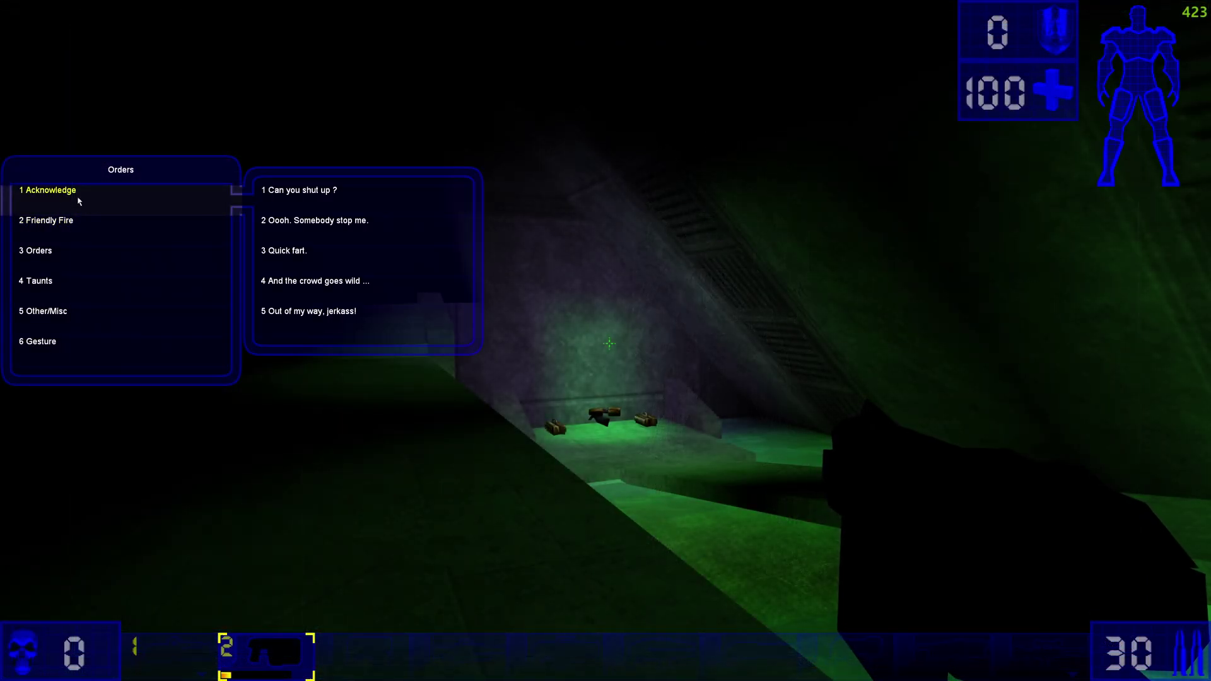
left_click(282, 250)
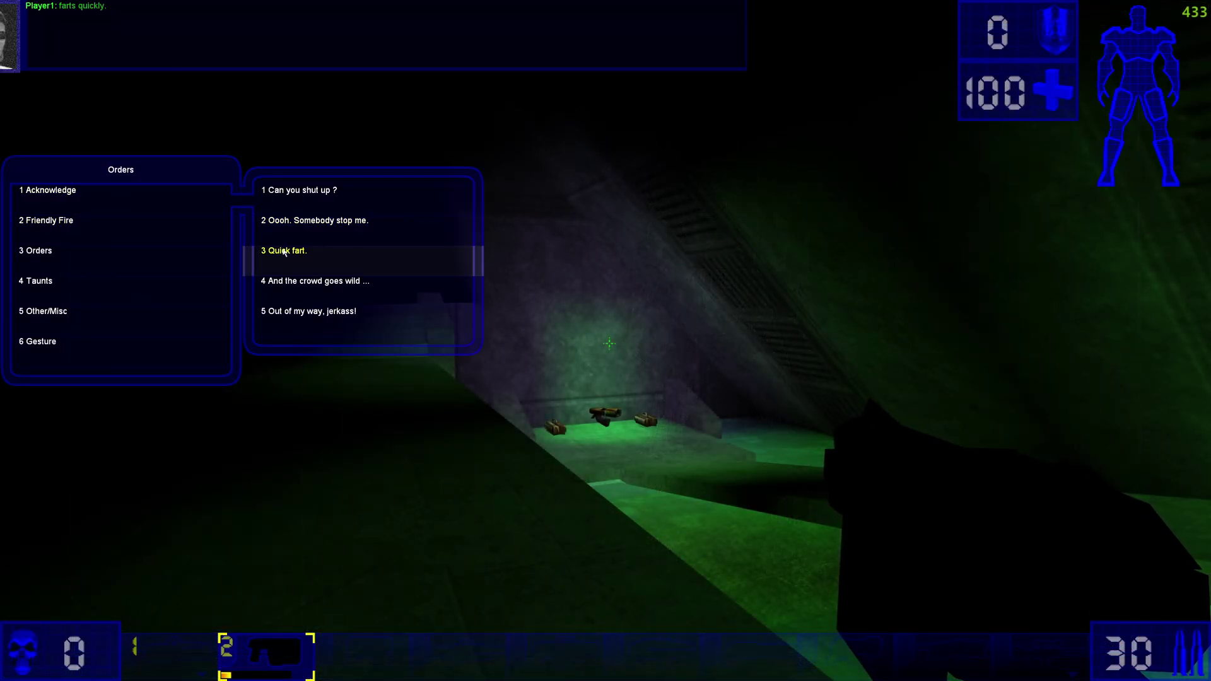
left_click(321, 285)
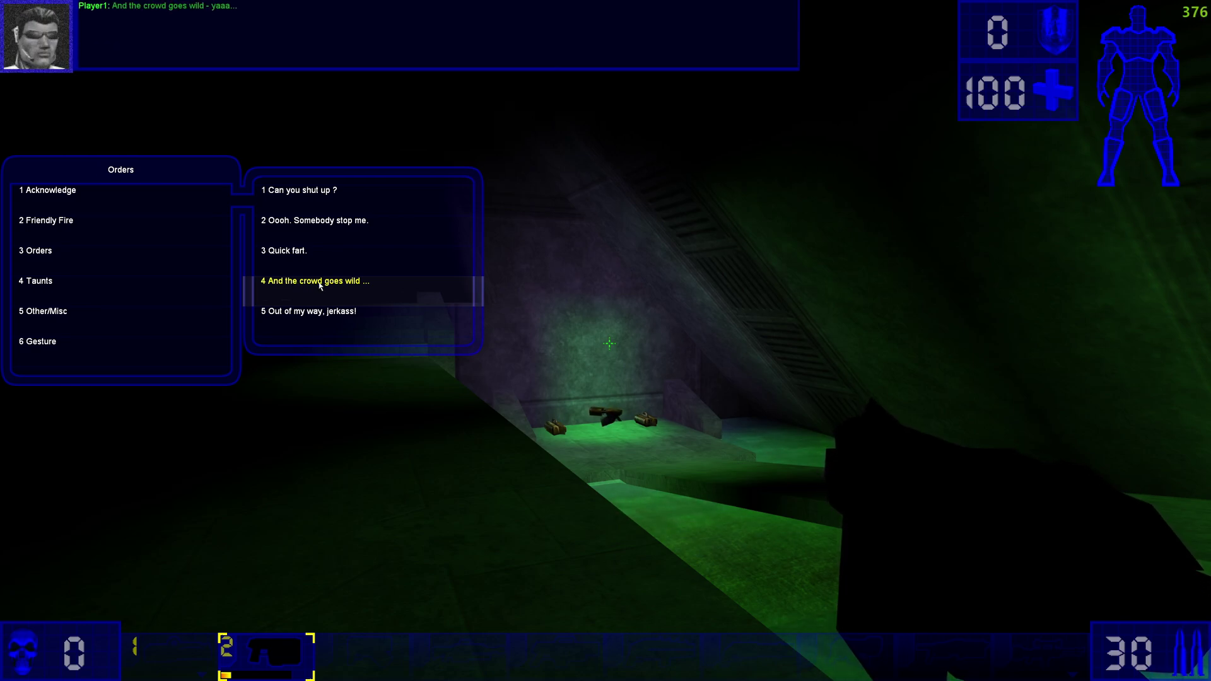
left_click(321, 315)
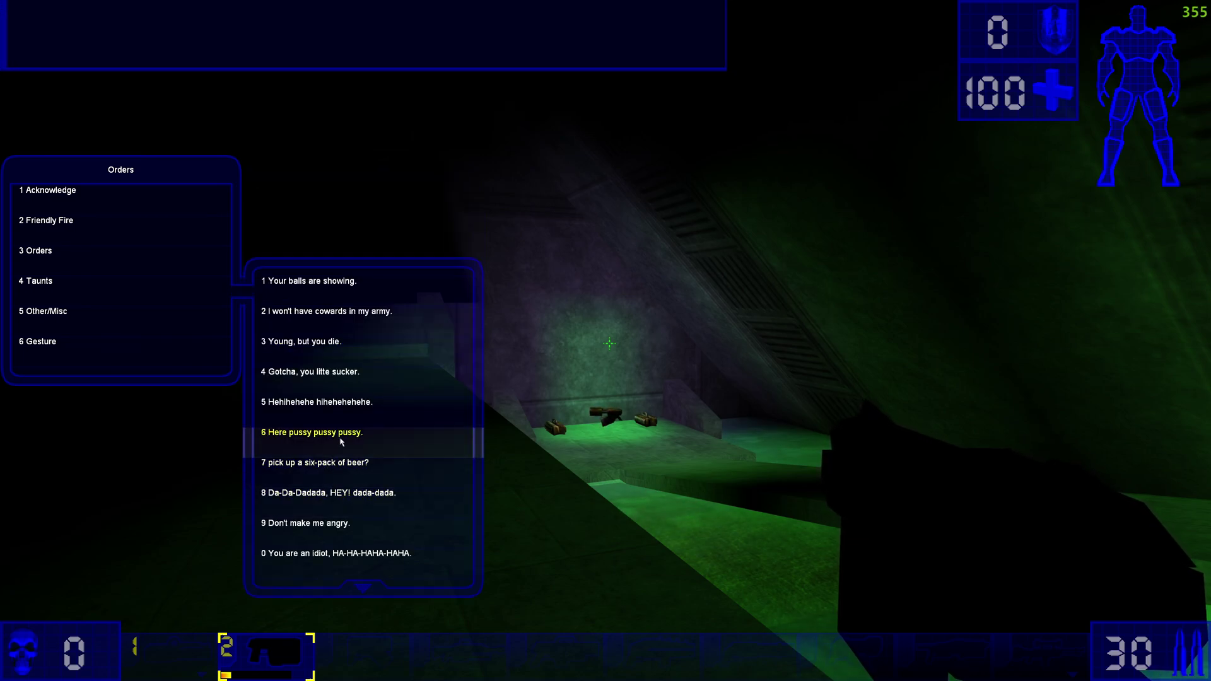
- Play the taunt "Gotcha, you litte sucker." and another voice message, and return to the main menu
left_click(315, 385)
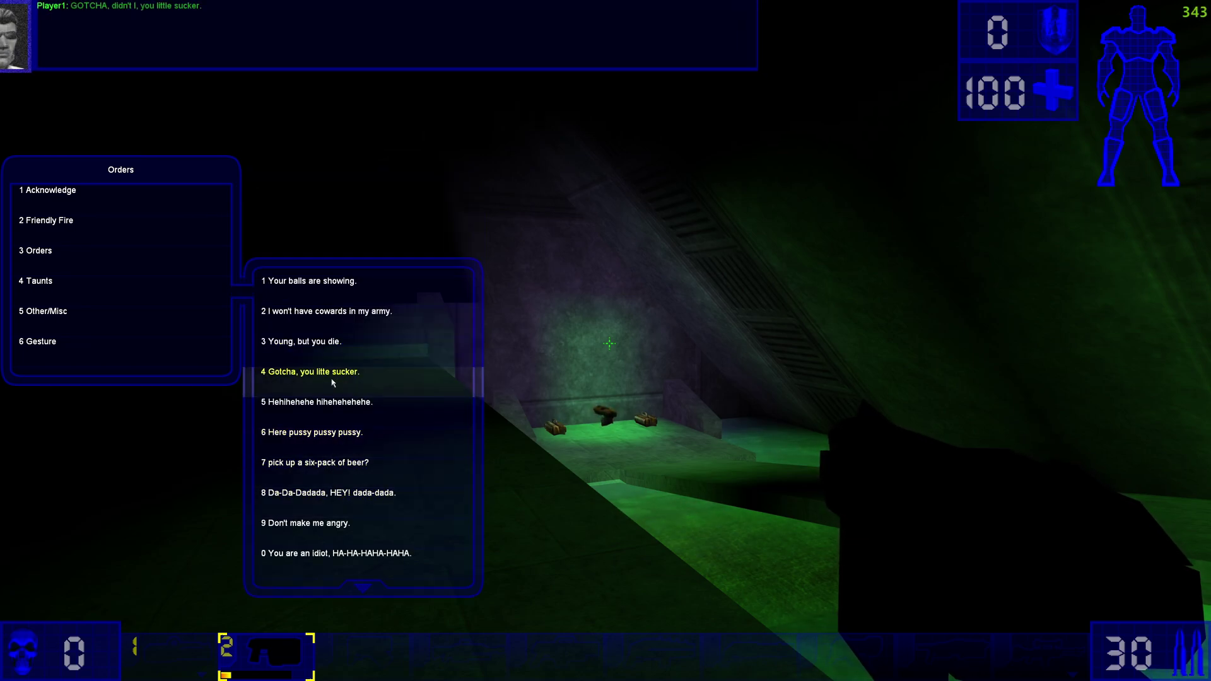
left_click(81, 319)
left_click(339, 317)
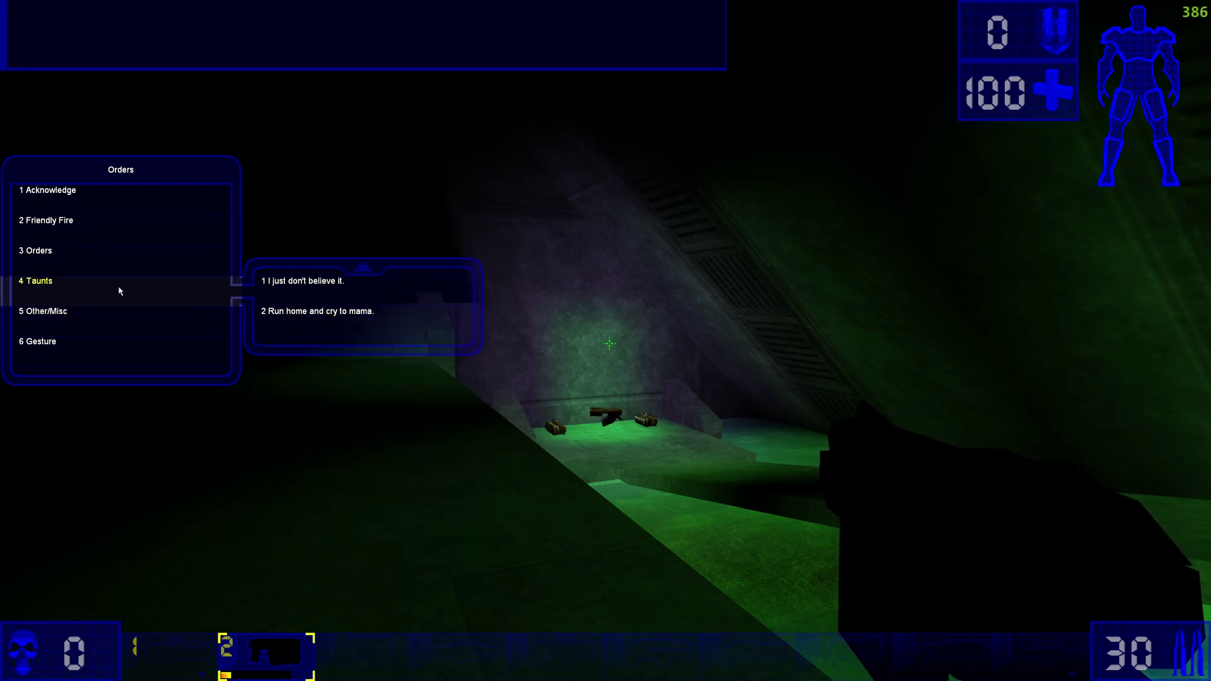
key("Escape")
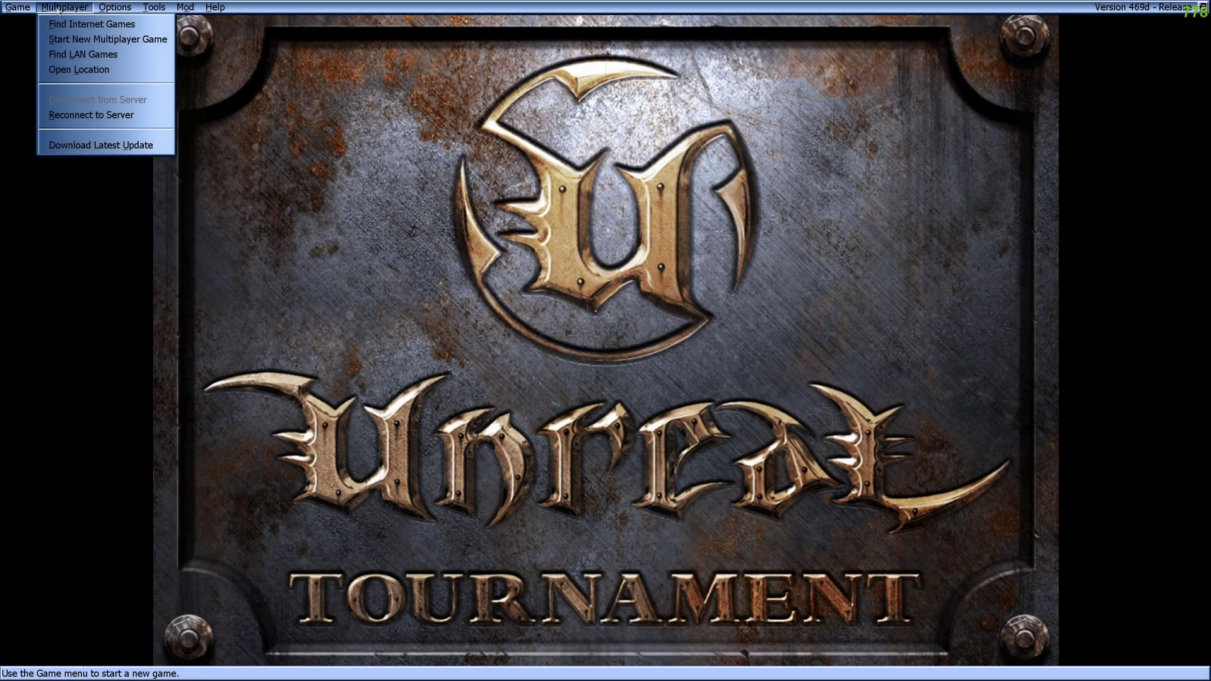
- Find internet games and join the favorite server -=]UM[=-Gauntlet-EXU-Weapons
left_click(68, 24)
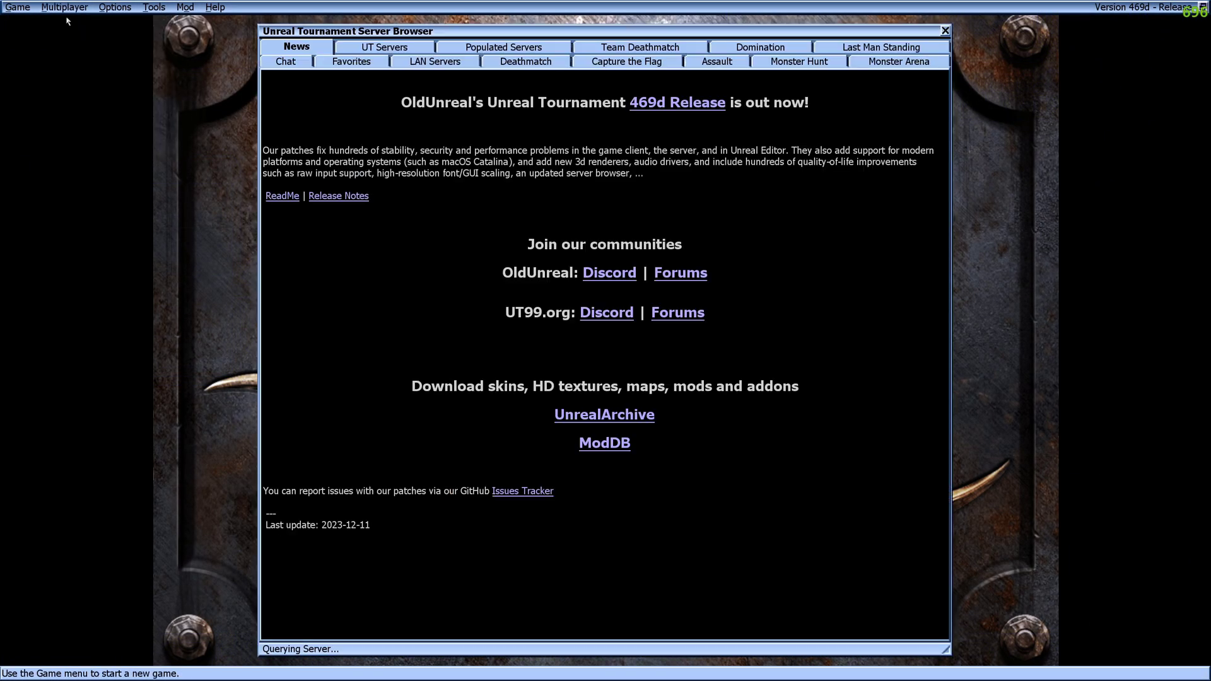
left_click(349, 63)
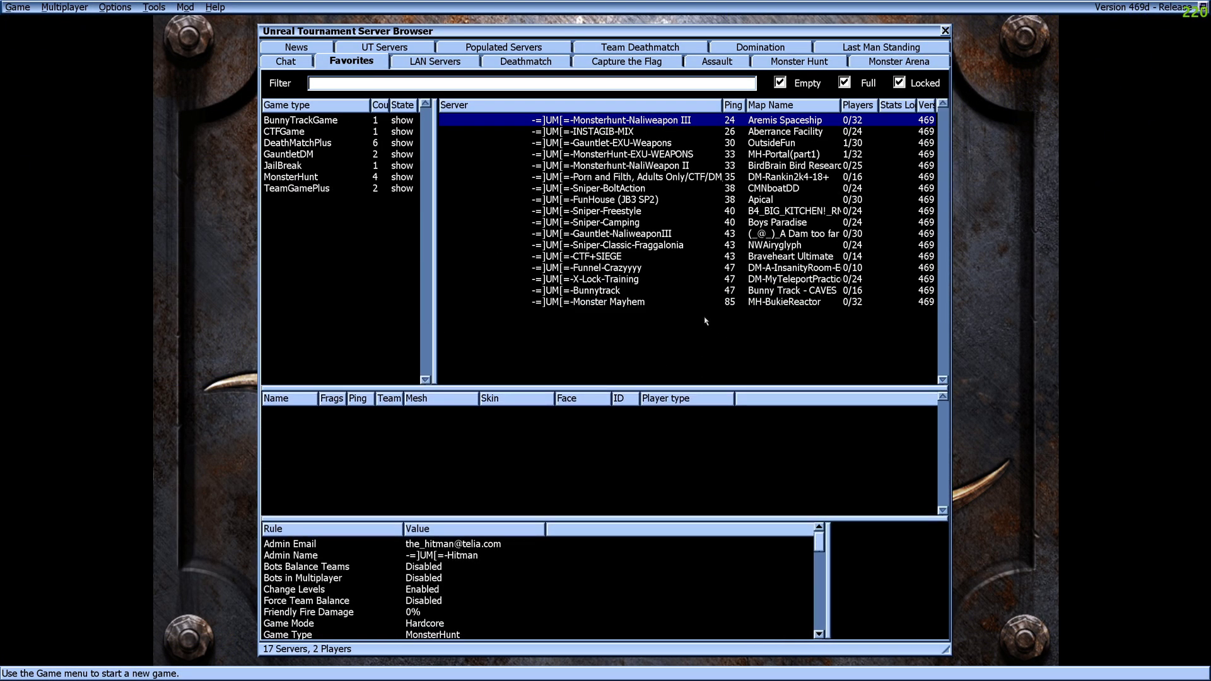
left_click(632, 143)
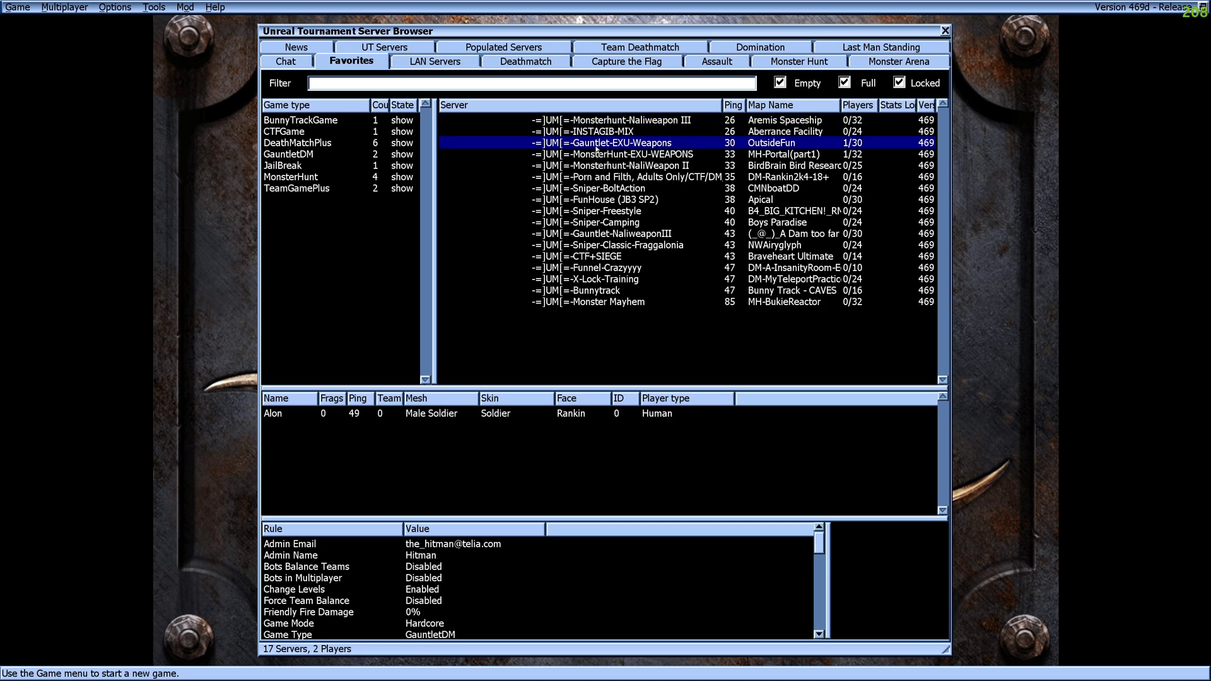
double_click(626, 143)
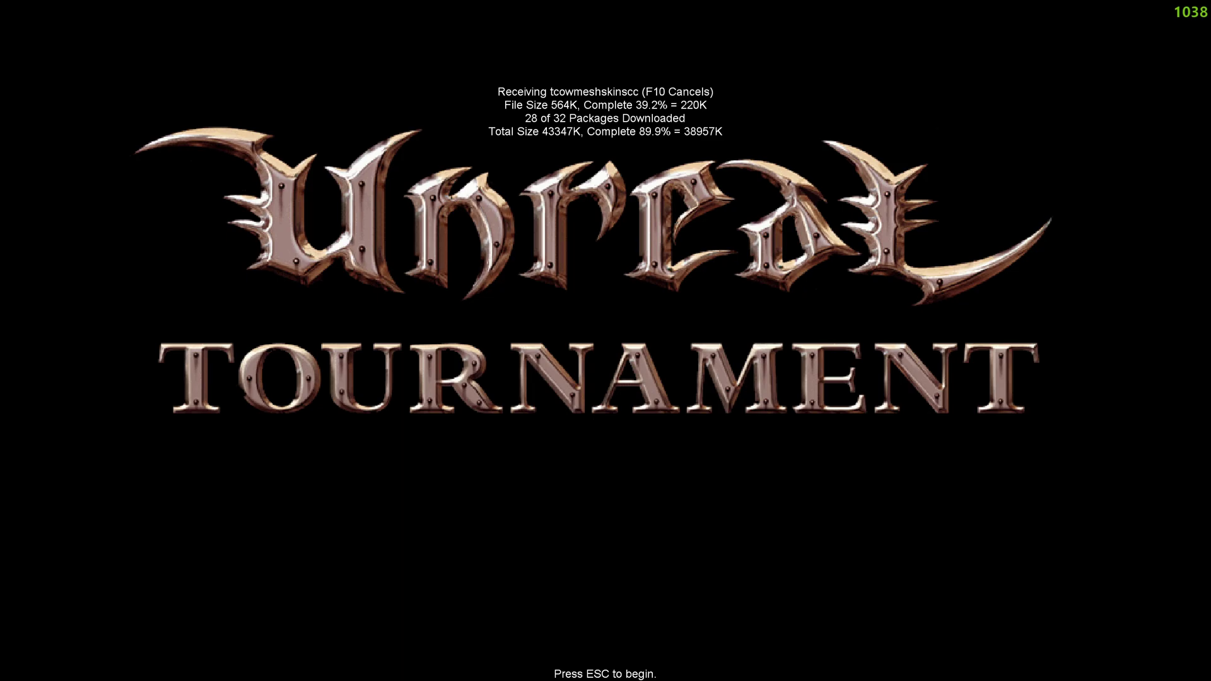
- Enter the Gauntlet server's map and send the chat message "hi"
key("w")
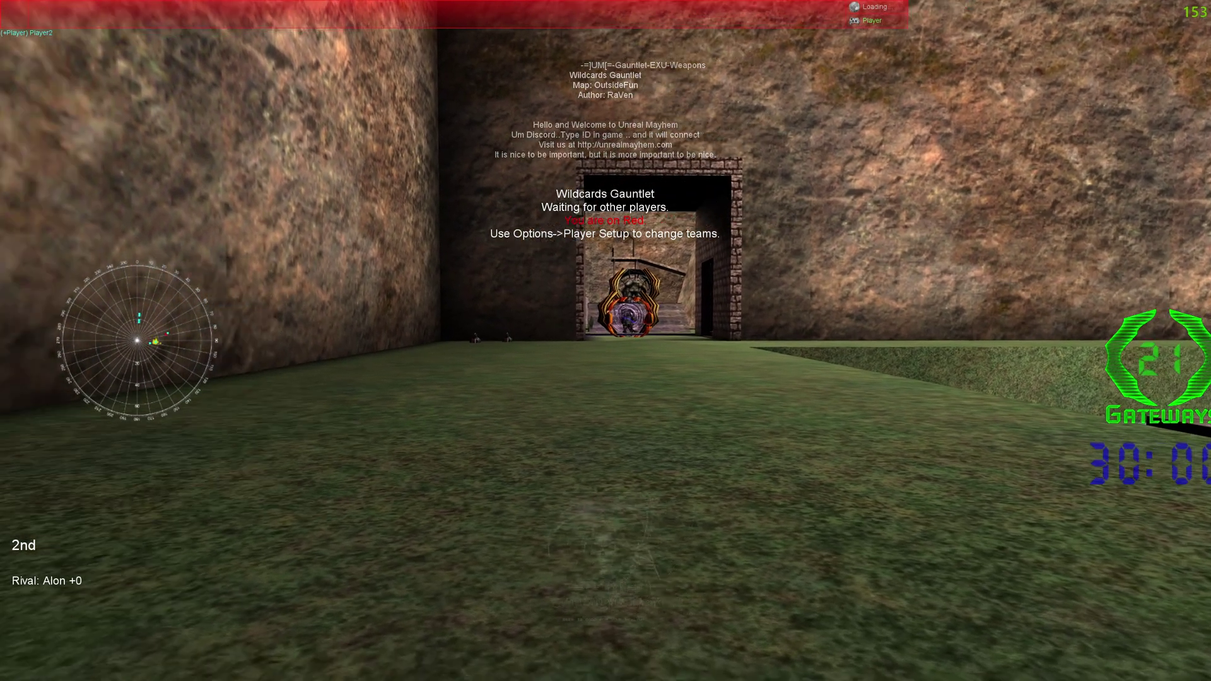
type("t")
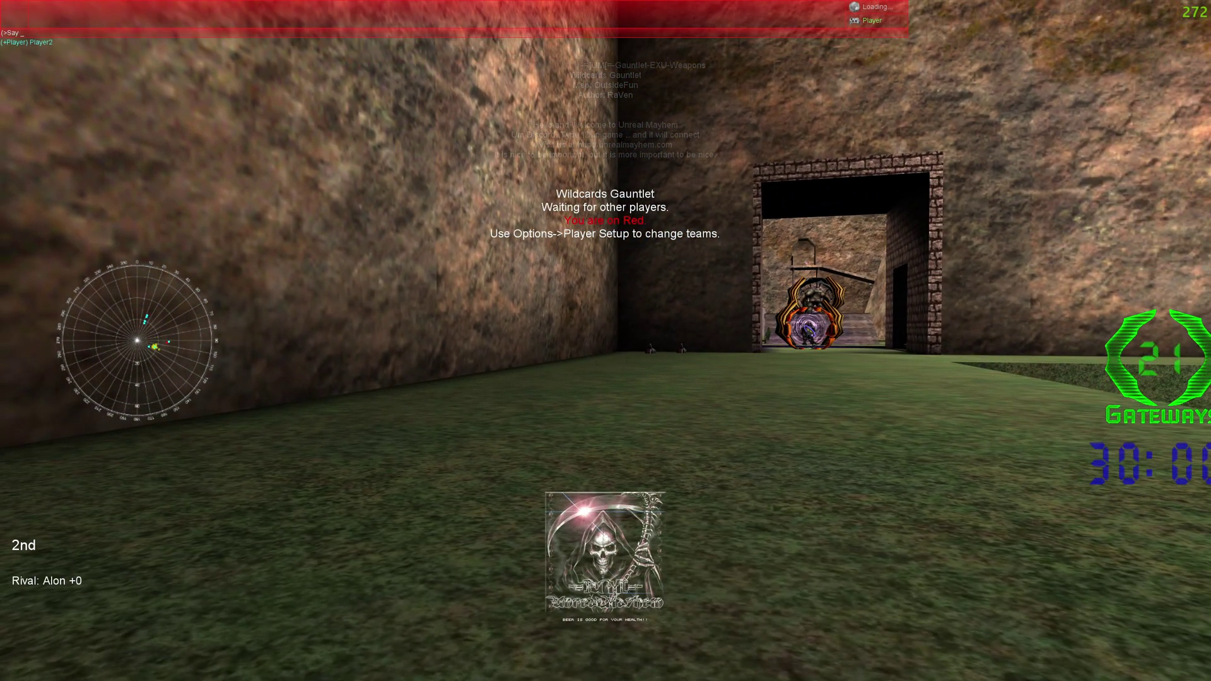
type("hi")
key("Return")
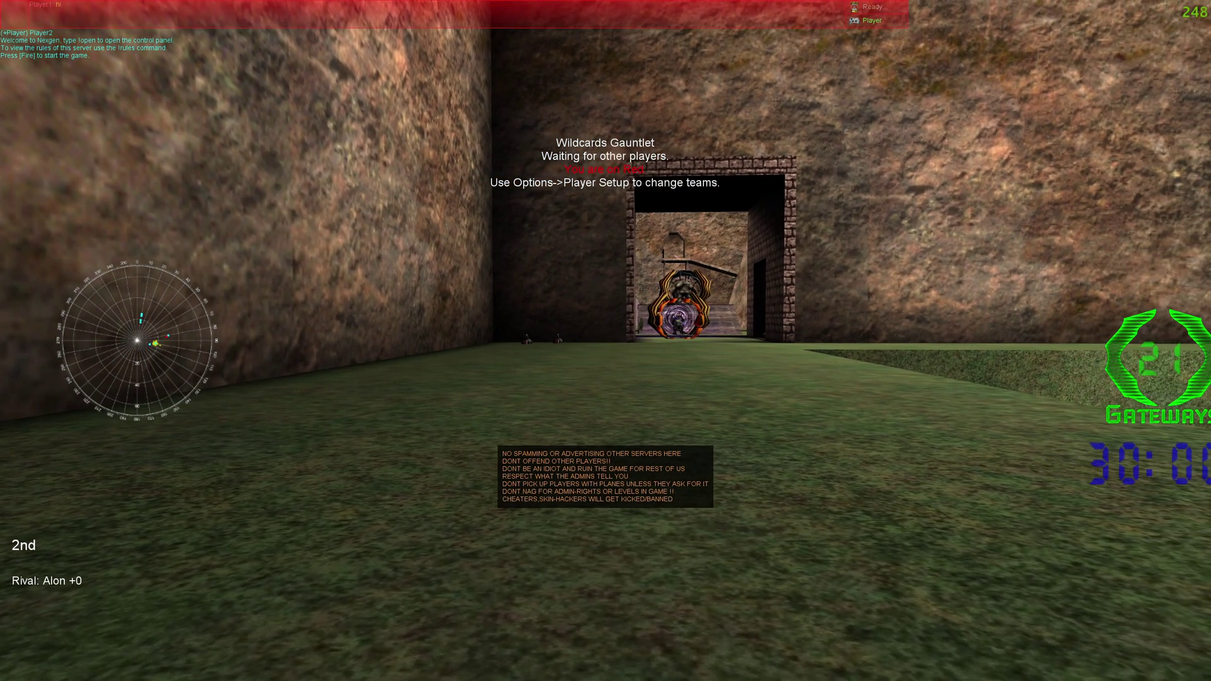
- Start the match on the Gauntlet server and open the Taunts in the voice orders
left_click(605, 340)
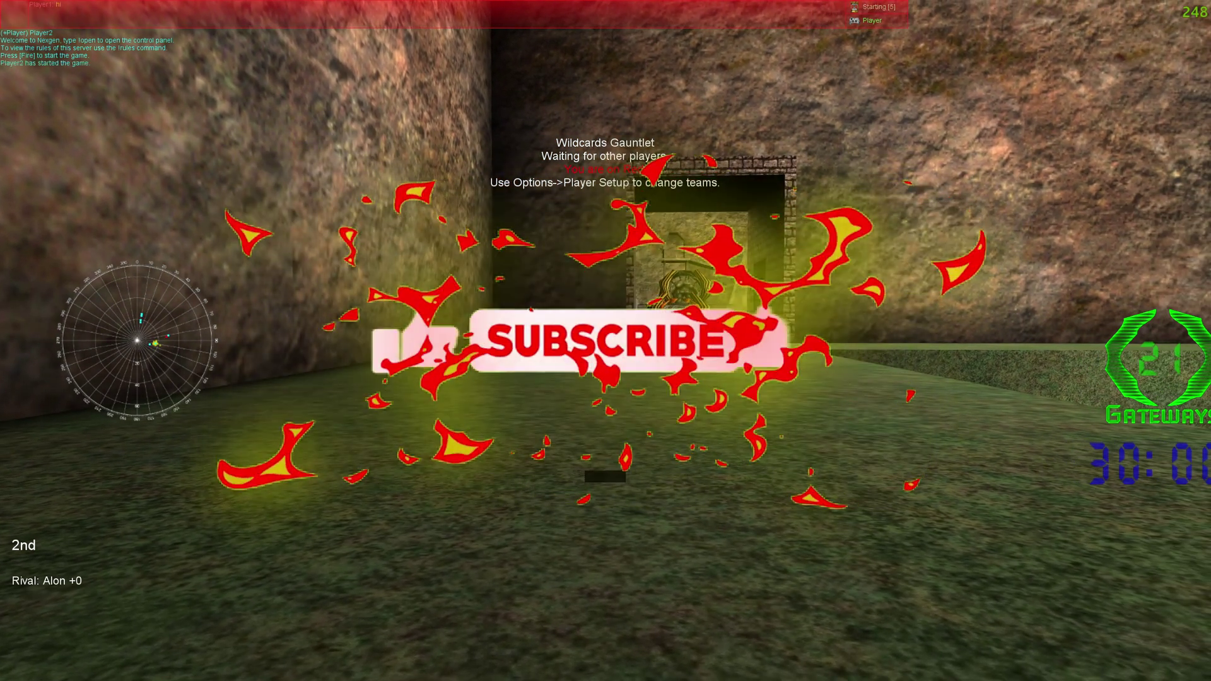
key("v")
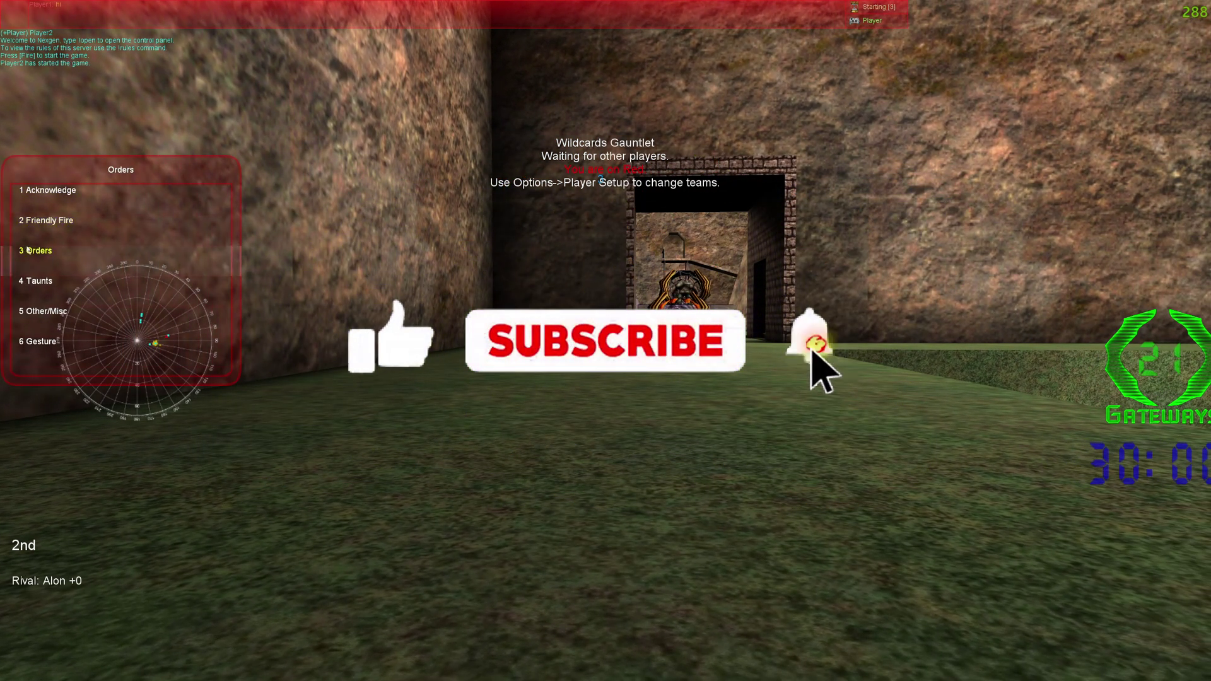
left_click(52, 285)
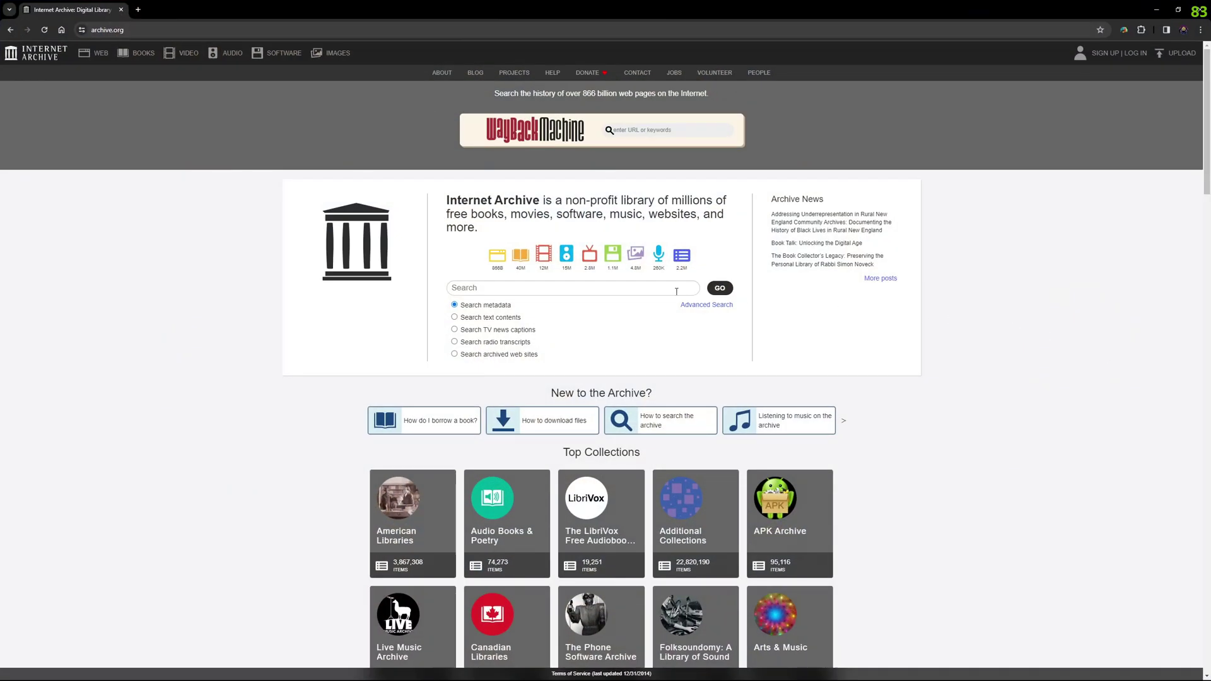
- Search the Internet Archive for "ut99 469d" and open the Unreal Tournament UT99 v469d GOTY Complete RePlay Retail item
left_click(580, 288)
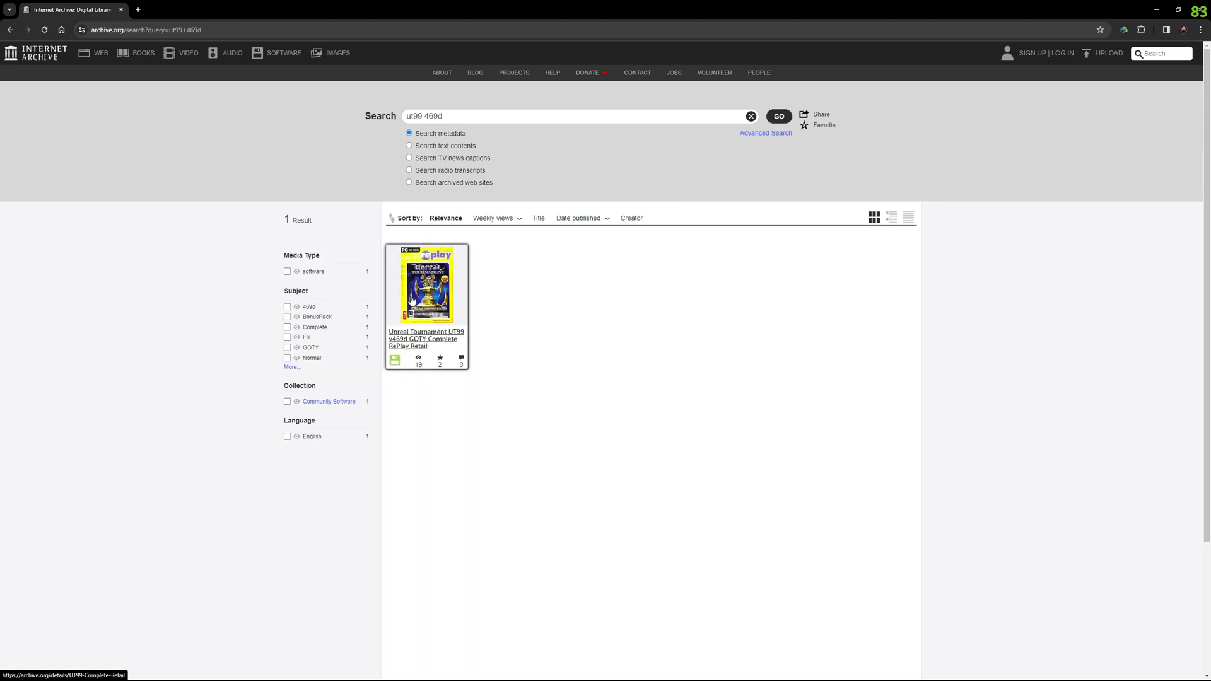
left_click(411, 300)
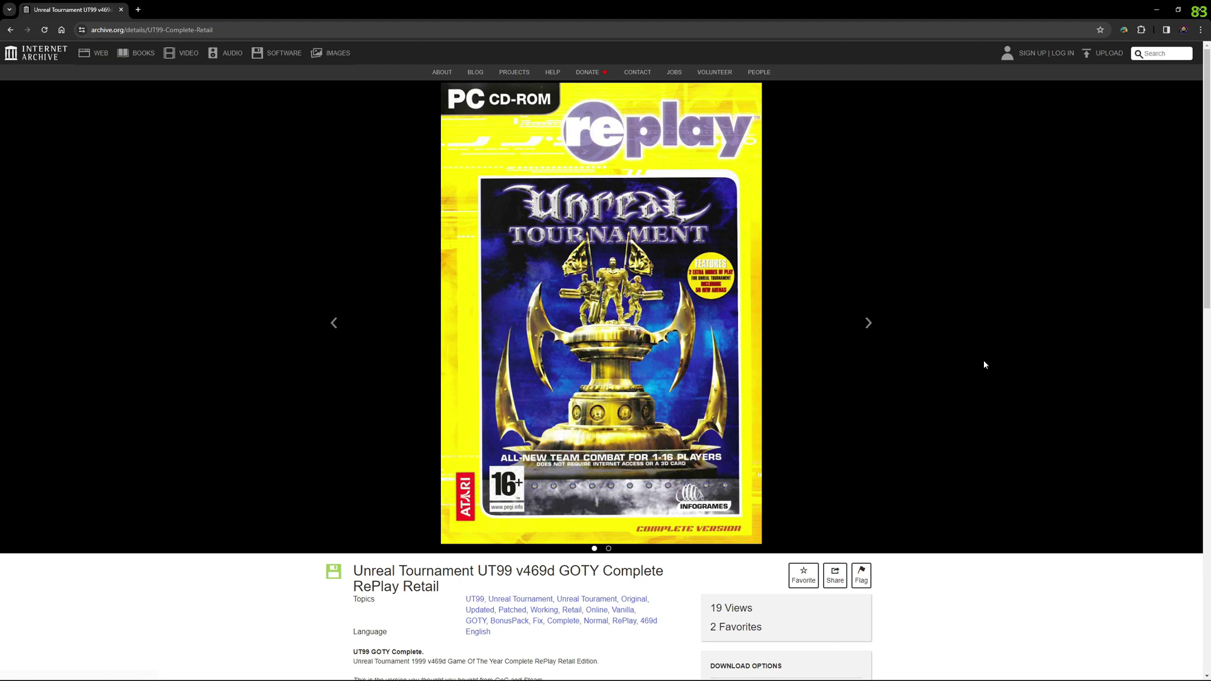
- Read the item's description, covering its included bonus packs, ini changes, and launch and configuration instructions
scroll(983, 364, "down", 5)
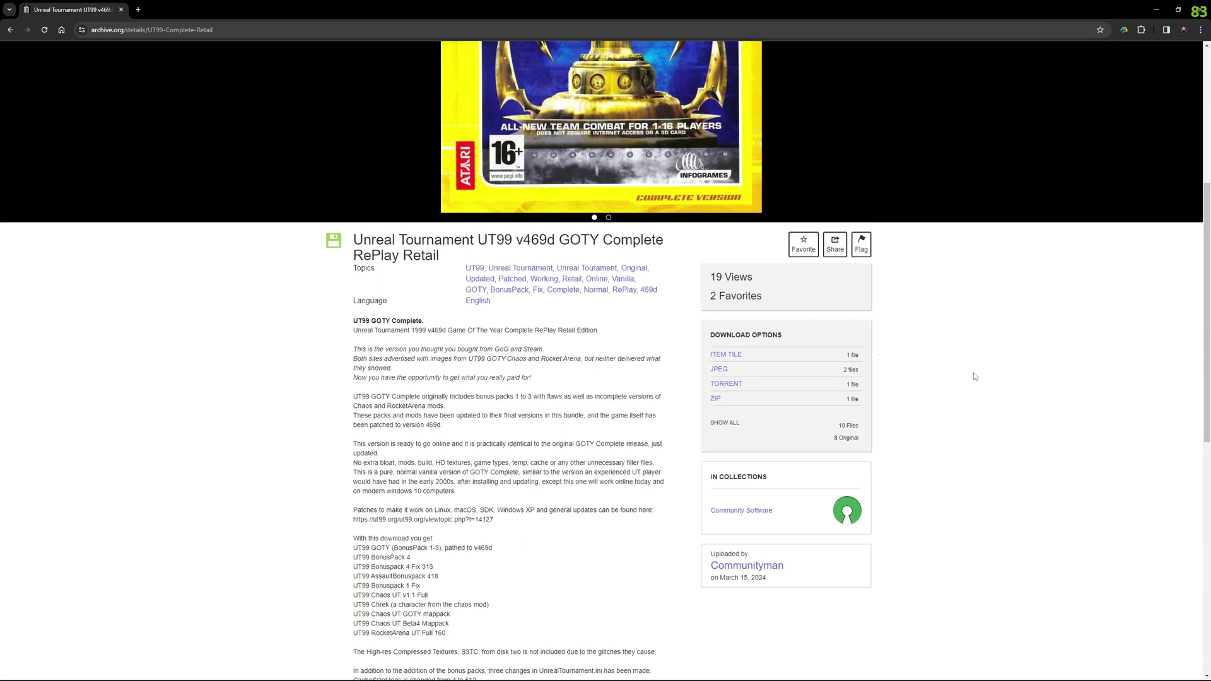
scroll(974, 377, "down", 3)
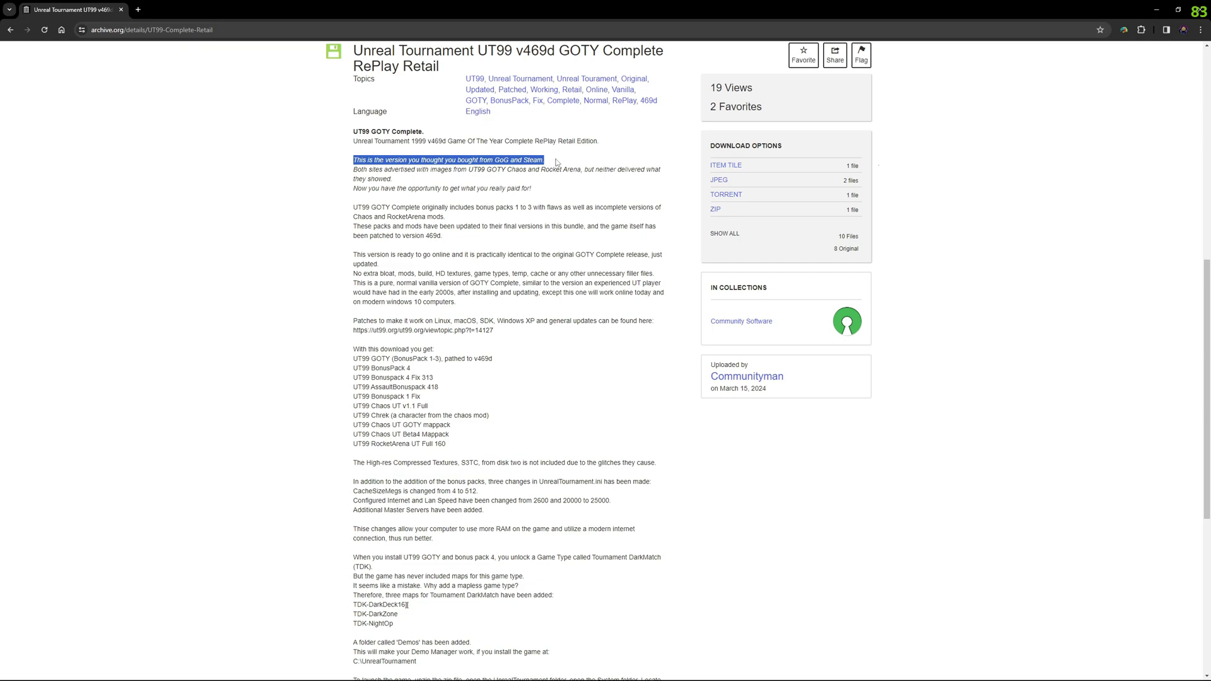
left_click(311, 207)
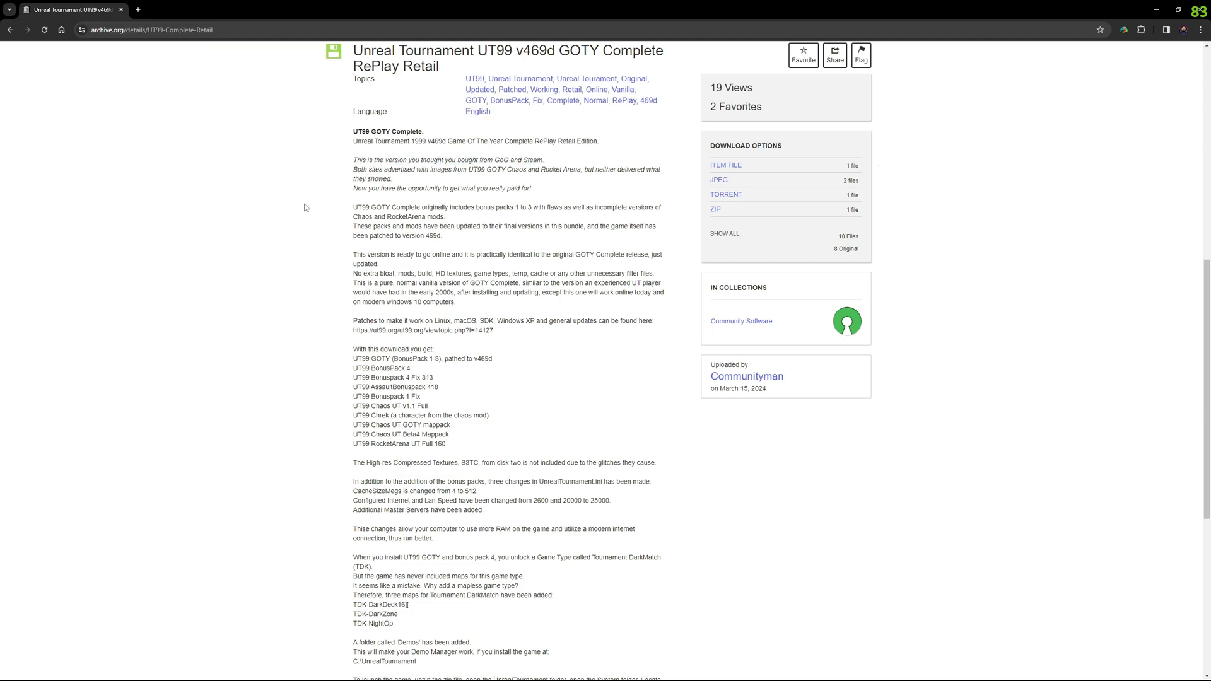
scroll(334, 323, "down", 3)
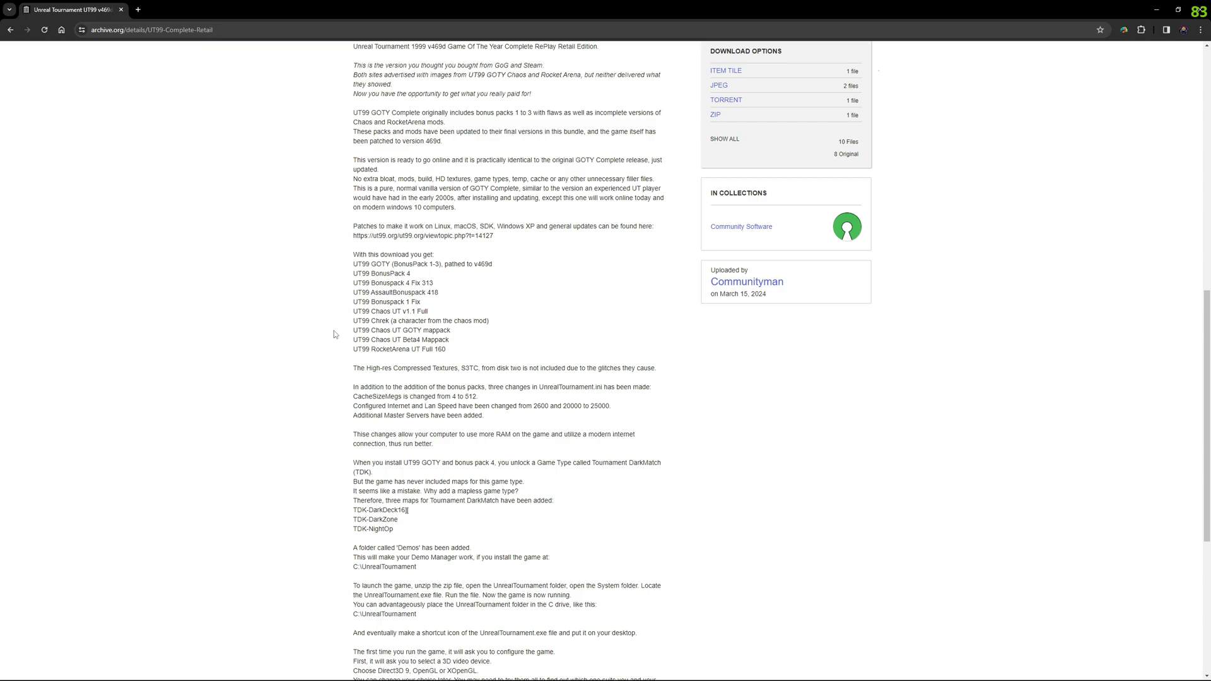
scroll(321, 325, "down", 1)
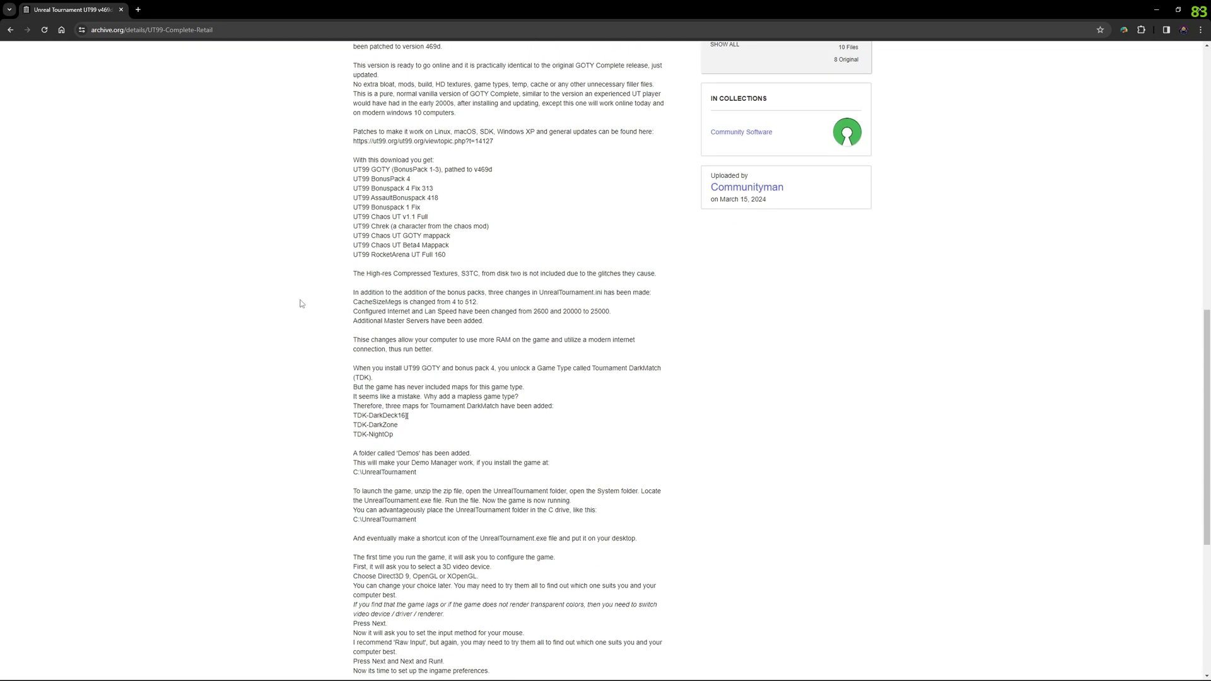
scroll(305, 302, "down", 1)
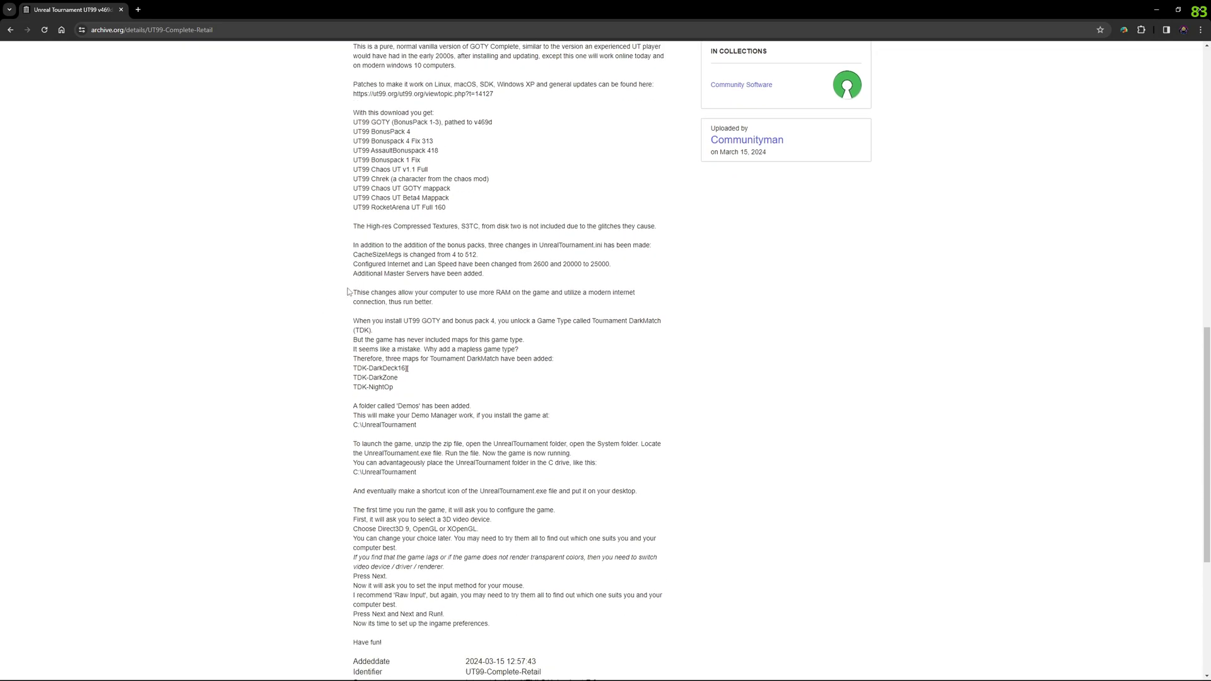
scroll(341, 288, "down", 1)
scroll(327, 283, "down", 1)
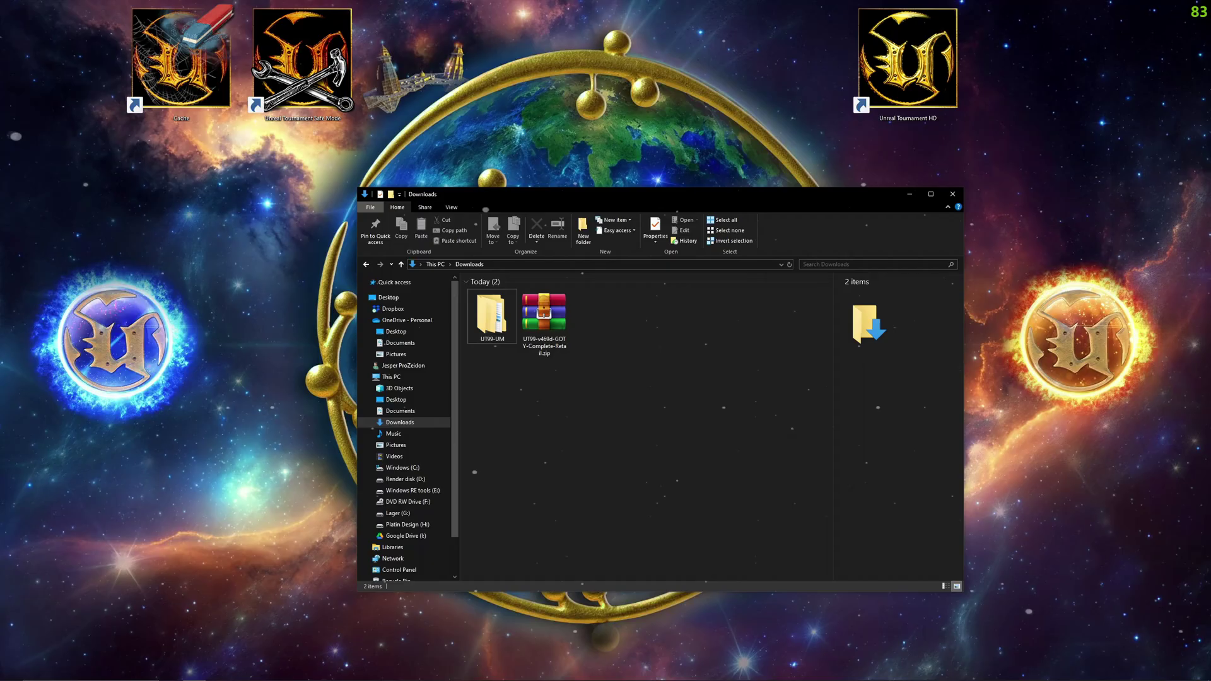
- Extract UT99-v469d-GOTY-Complete-Retail.zip into its own folder in Downloads and close the archive
double_click(551, 353)
key("alt+e")
left_click(612, 434)
left_click(603, 531)
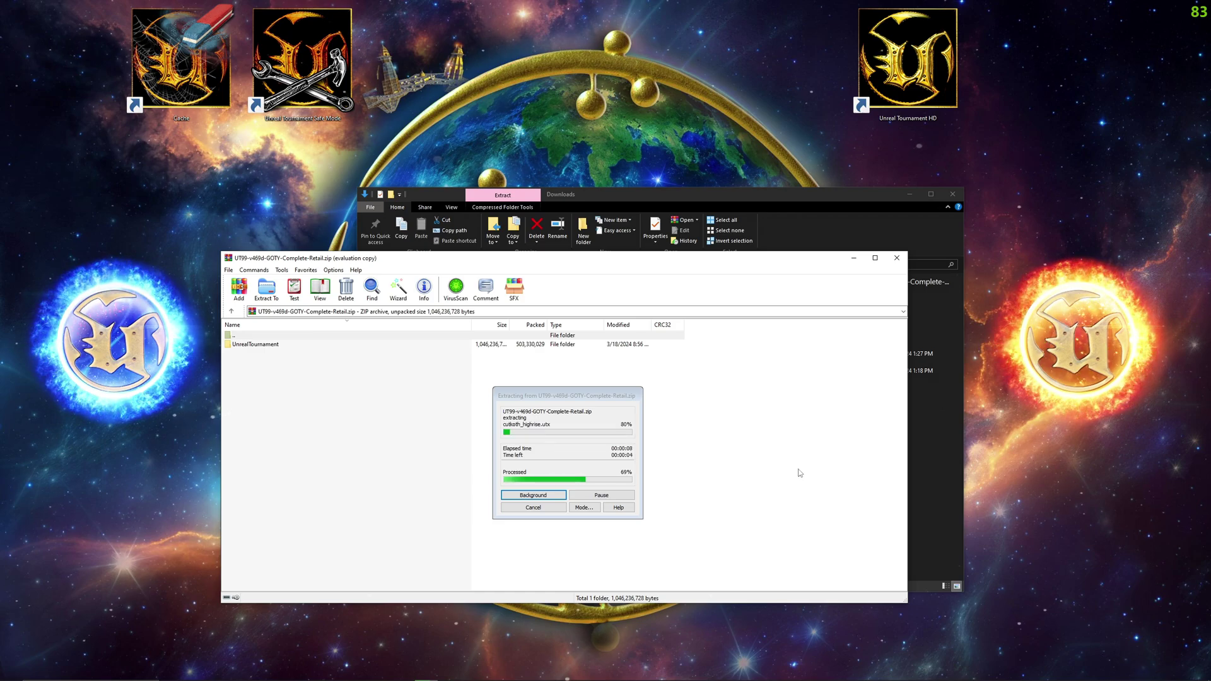
key("Escape")
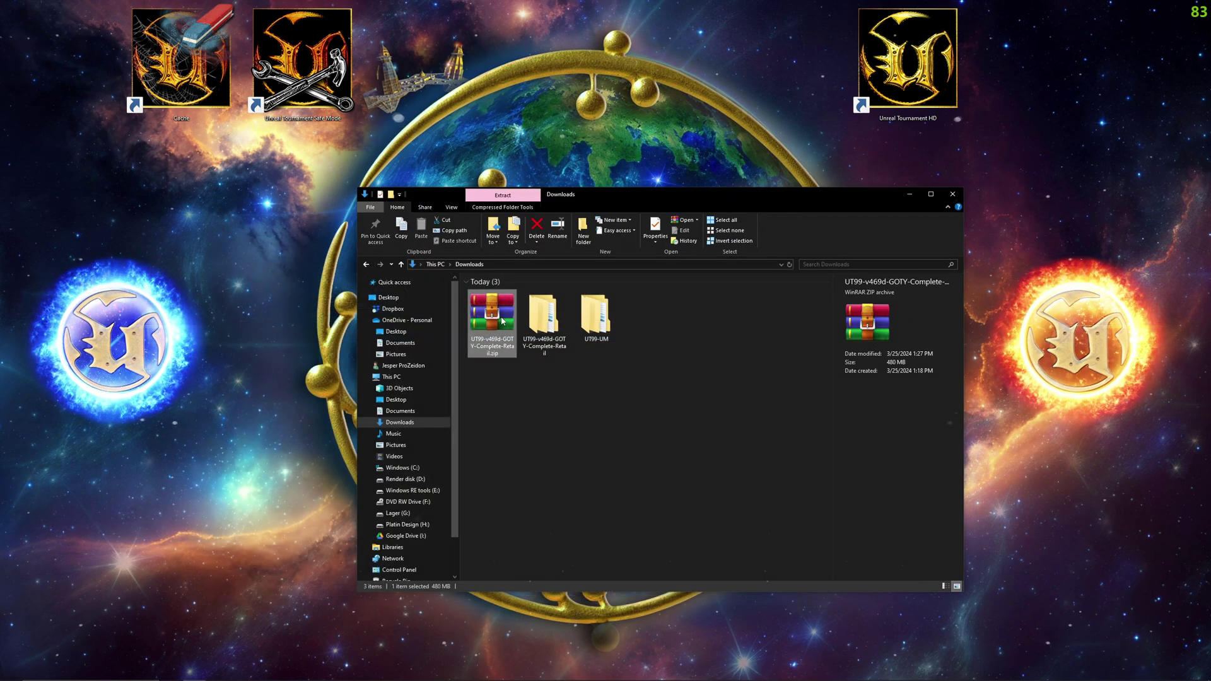
- Delete the zip archive and open the UnrealTournament folder inside the extracted UT99-v469d-GOTY-Complete-Retail folder
key("Delete")
double_click(494, 323)
double_click(499, 294)
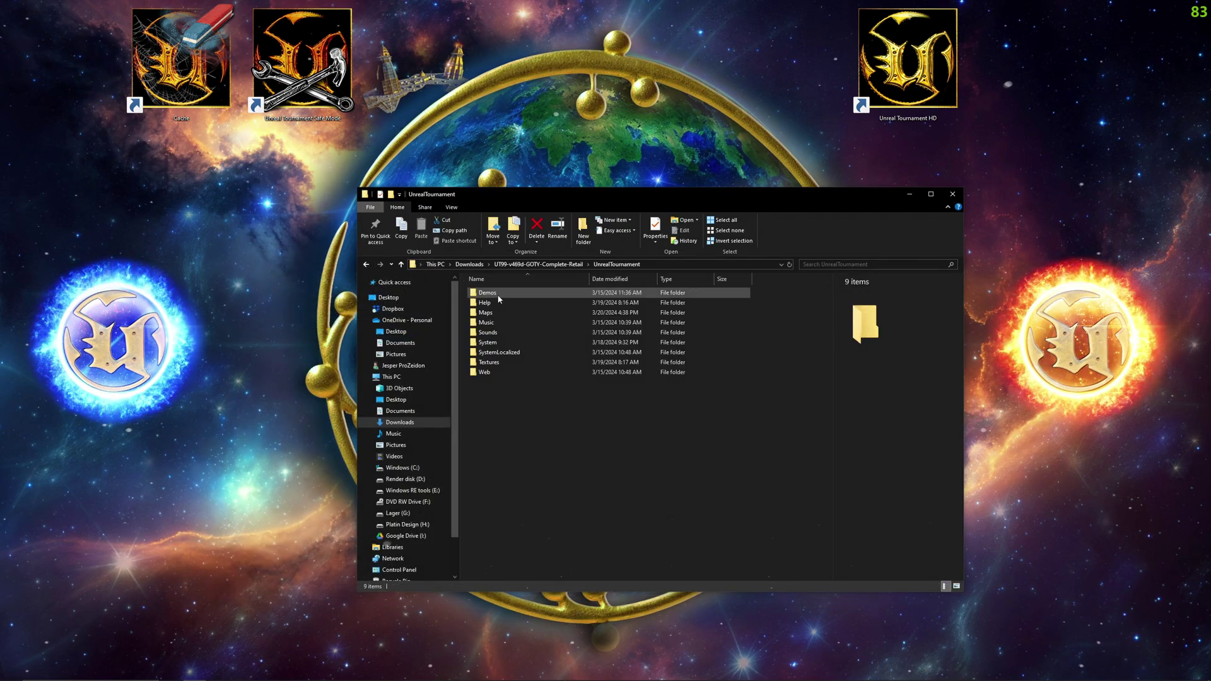
- Look through the Maps folder, then open the System folder and locate UnrealTournament.exe
double_click(494, 314)
left_click_drag(829, 314, 828, 499)
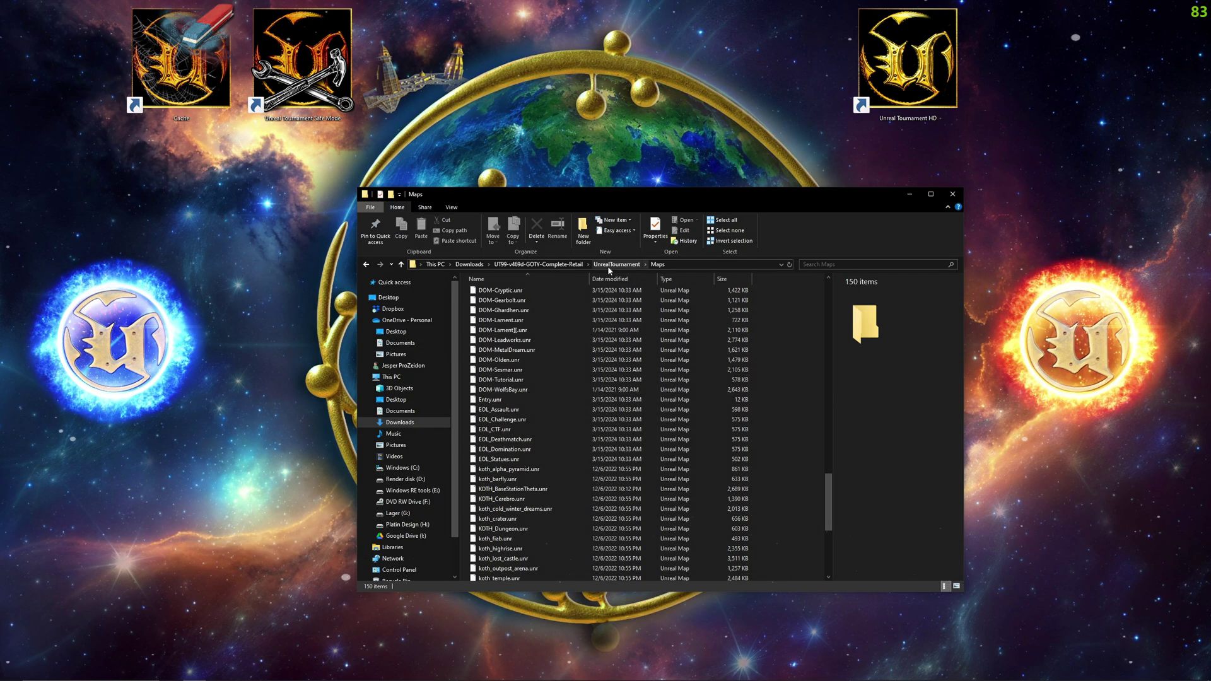
left_click(614, 264)
double_click(489, 341)
scroll(827, 338, "down", 4)
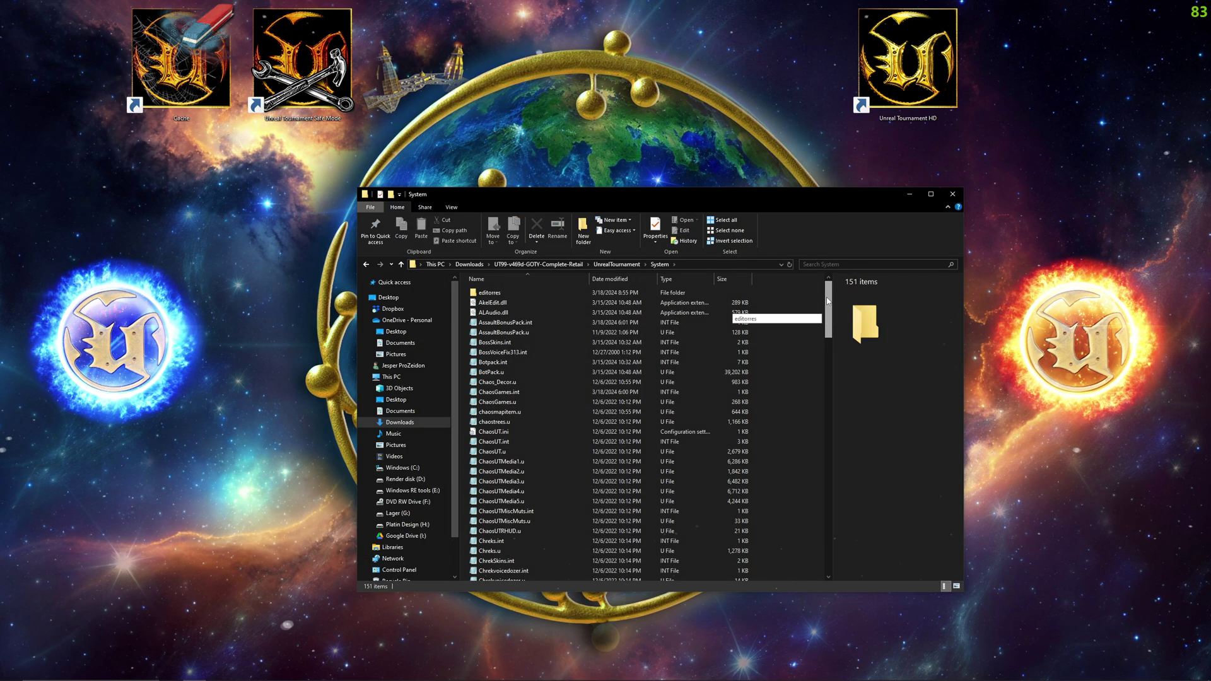
left_click_drag(828, 338, 781, 555)
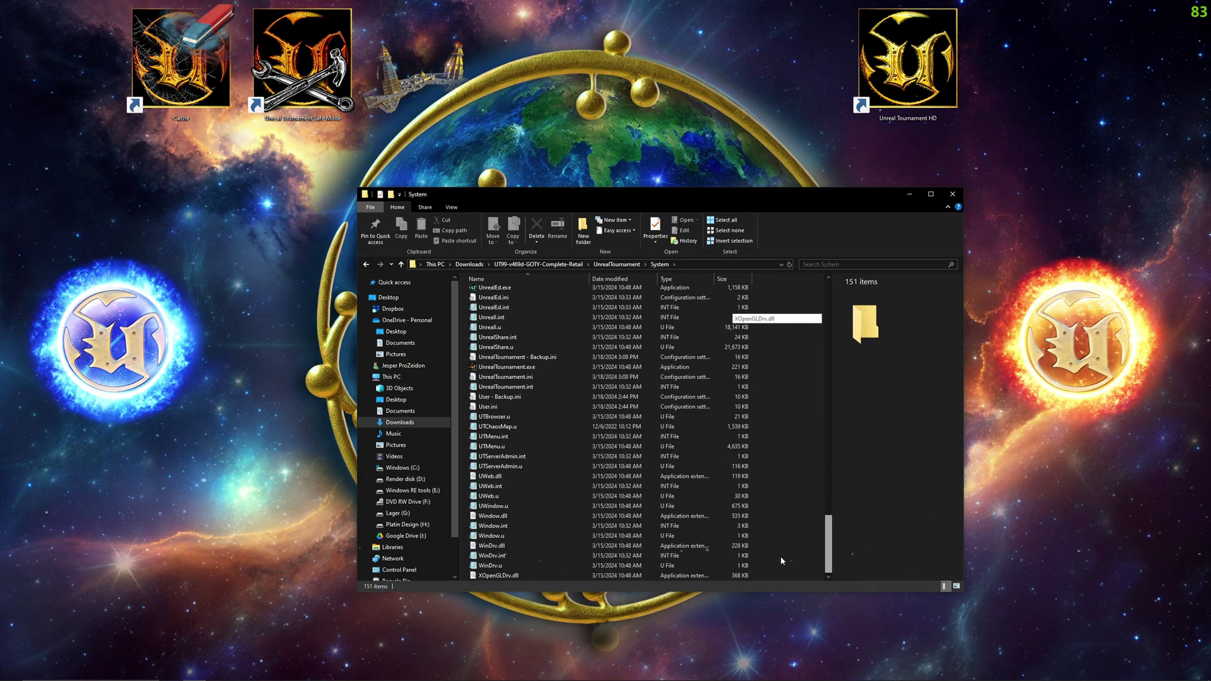
- Launch UnrealTournament.exe with the OpenGL video driver and open the game's video preferences
double_click(516, 367)
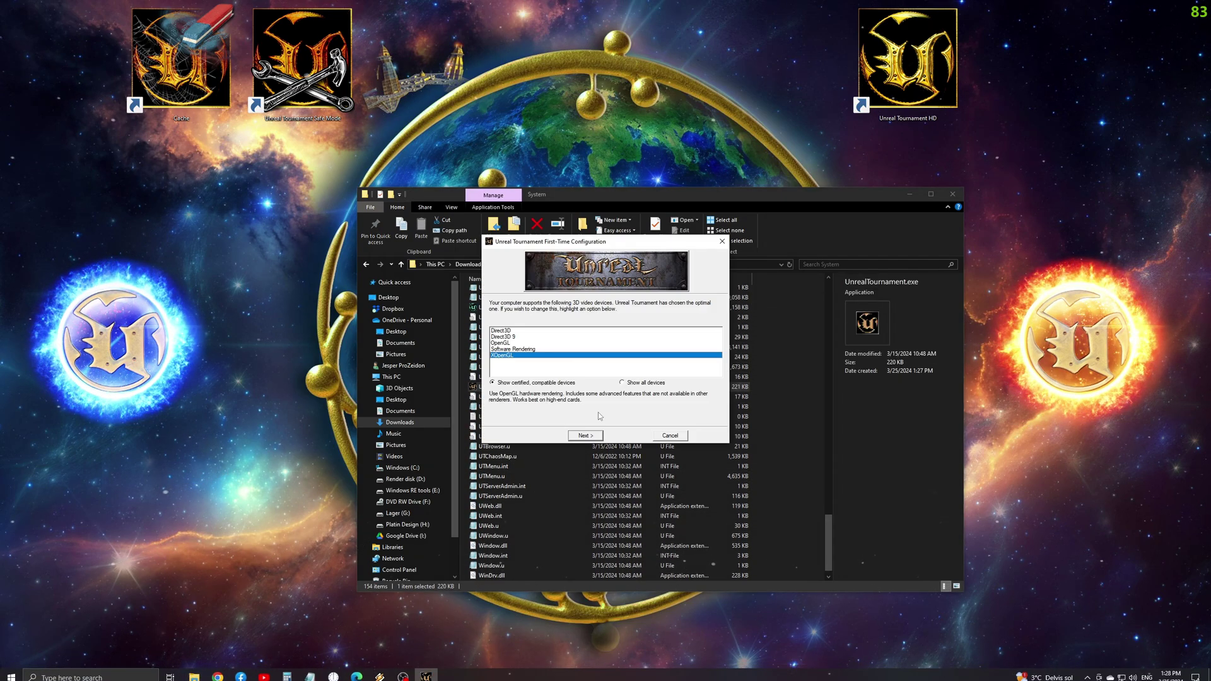
left_click(505, 343)
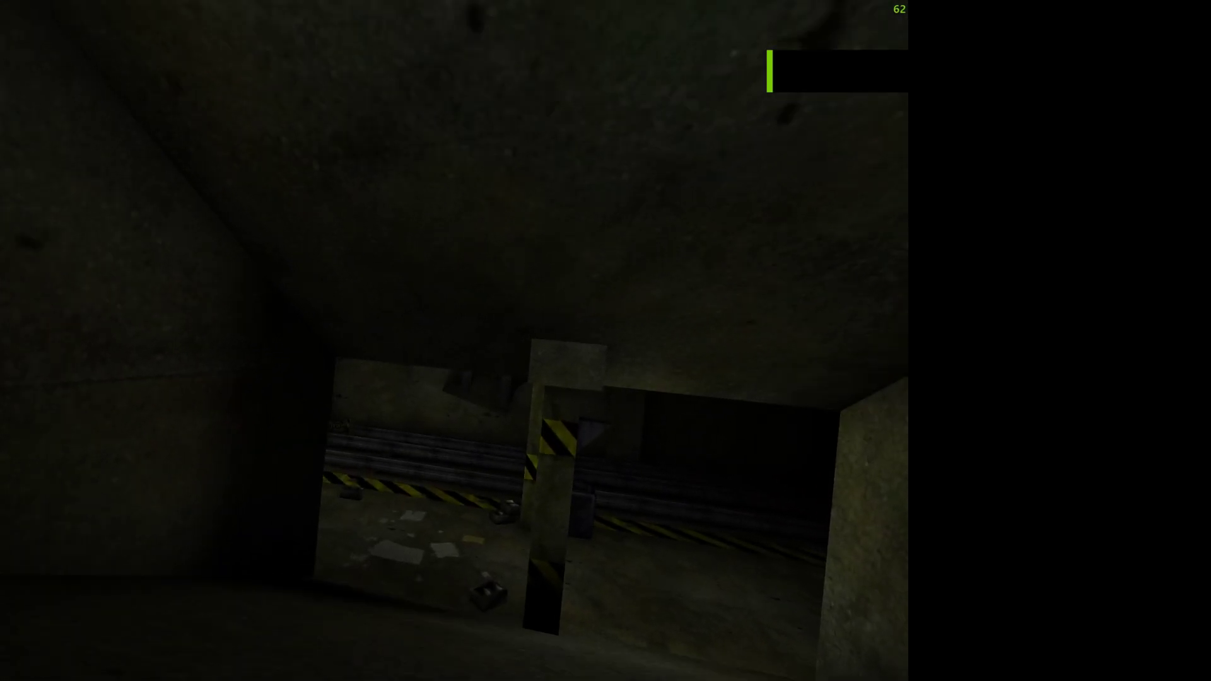
key("Escape")
left_click(8, 3)
left_click(63, 10)
left_click(408, 171)
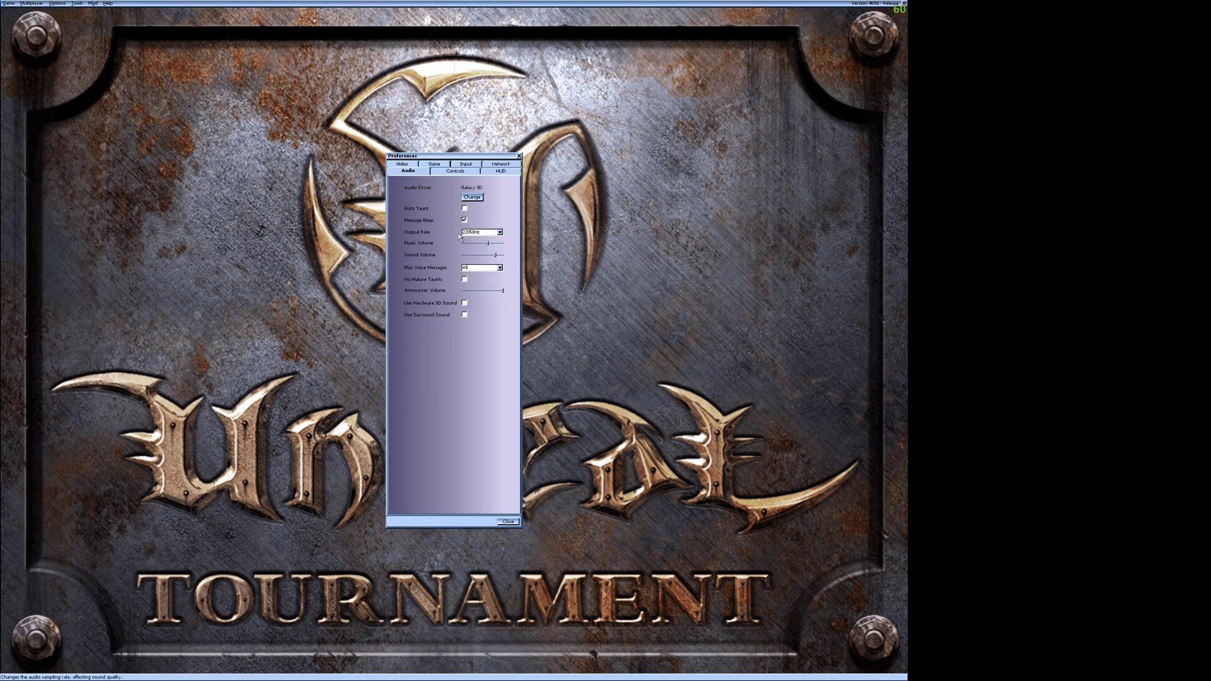
left_click(411, 163)
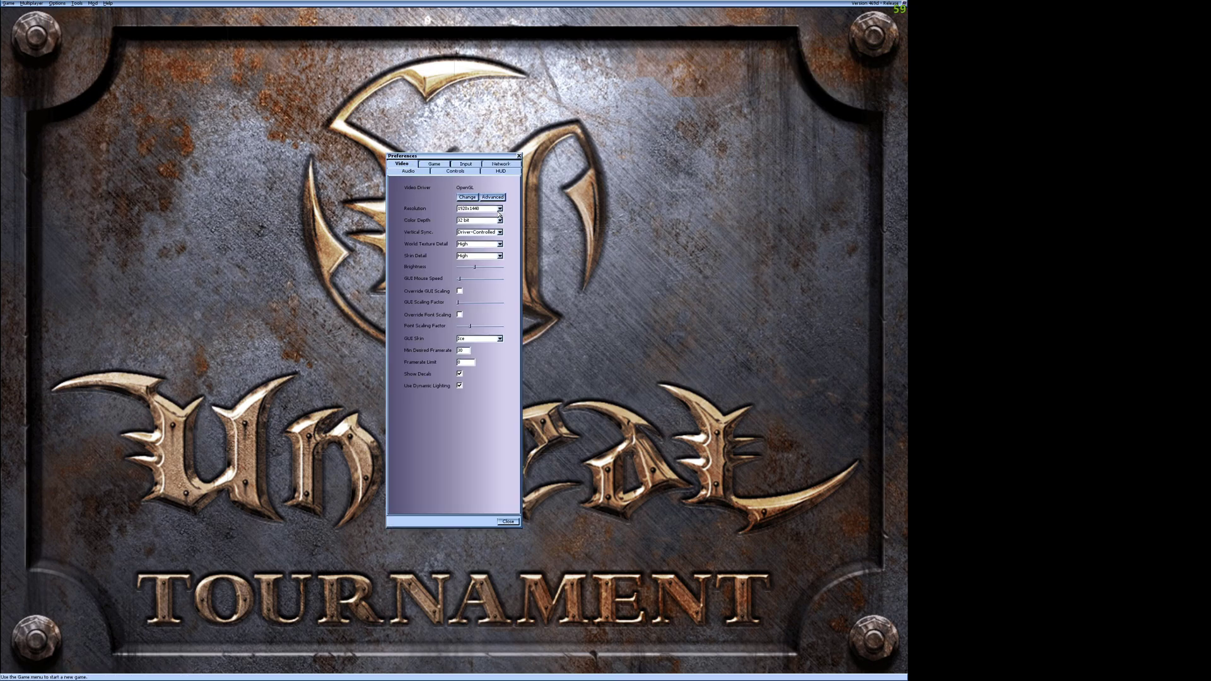
- Set the resolution to 2560x1440, enable the GUI and font scaling overrides, and raise the GUI scaling factor
left_click(483, 280)
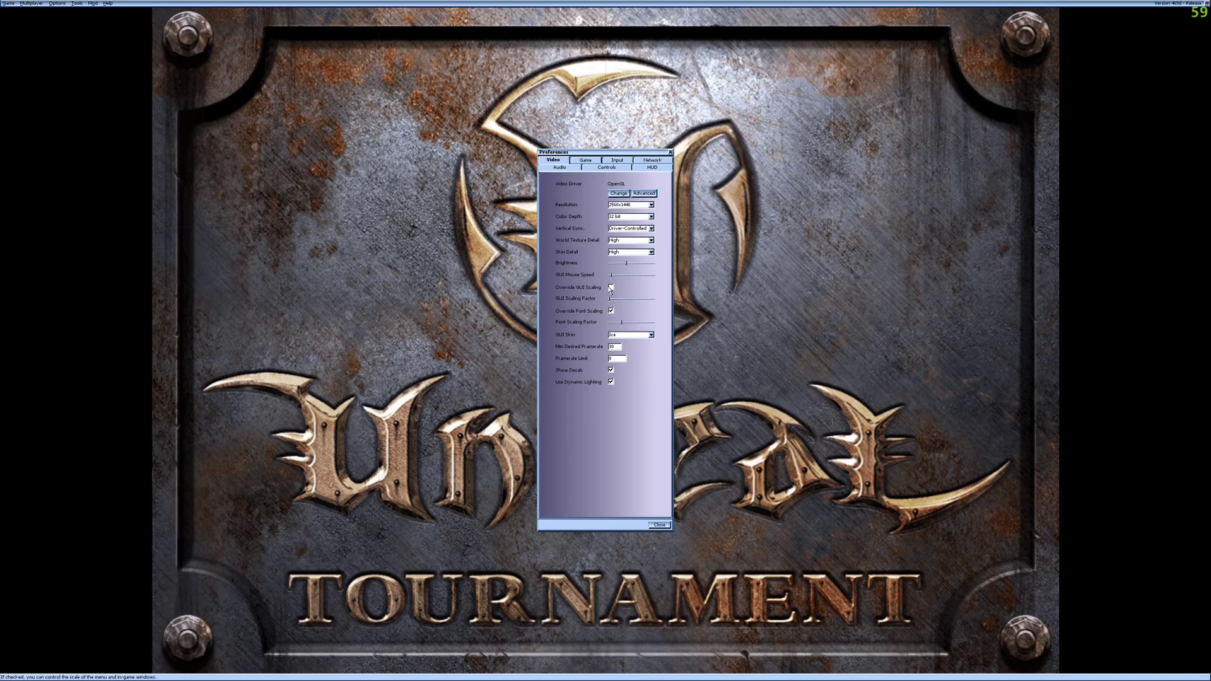
left_click(617, 299)
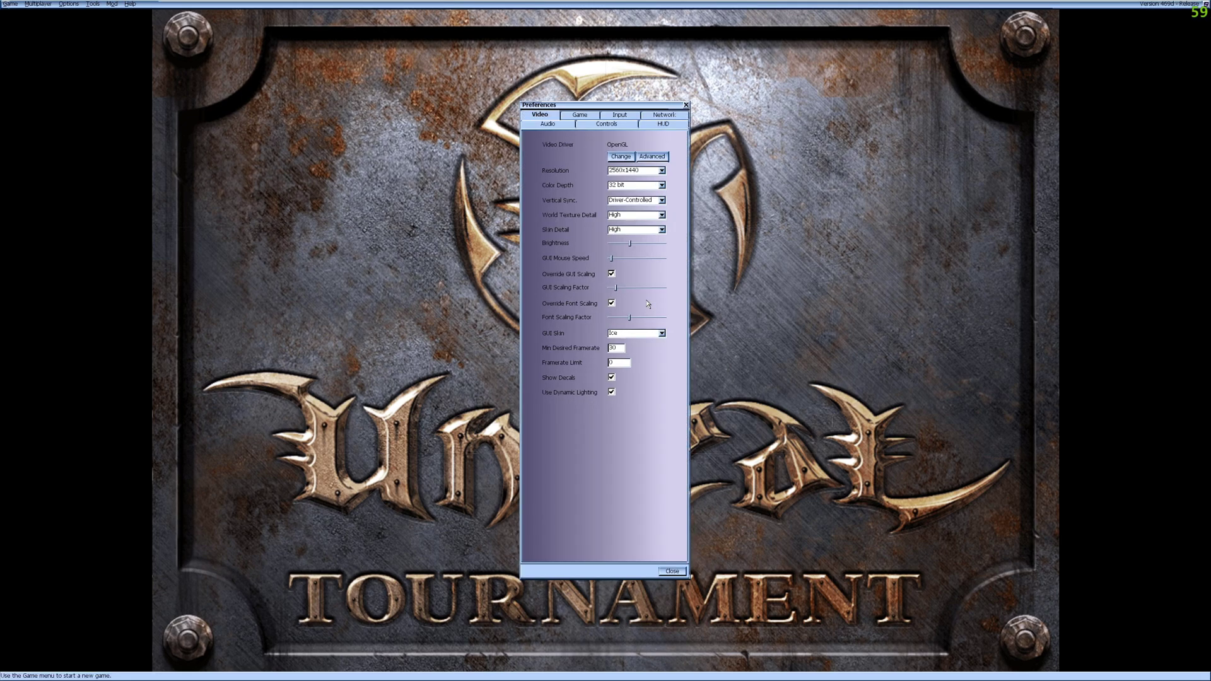
left_click(655, 288)
left_click(665, 279)
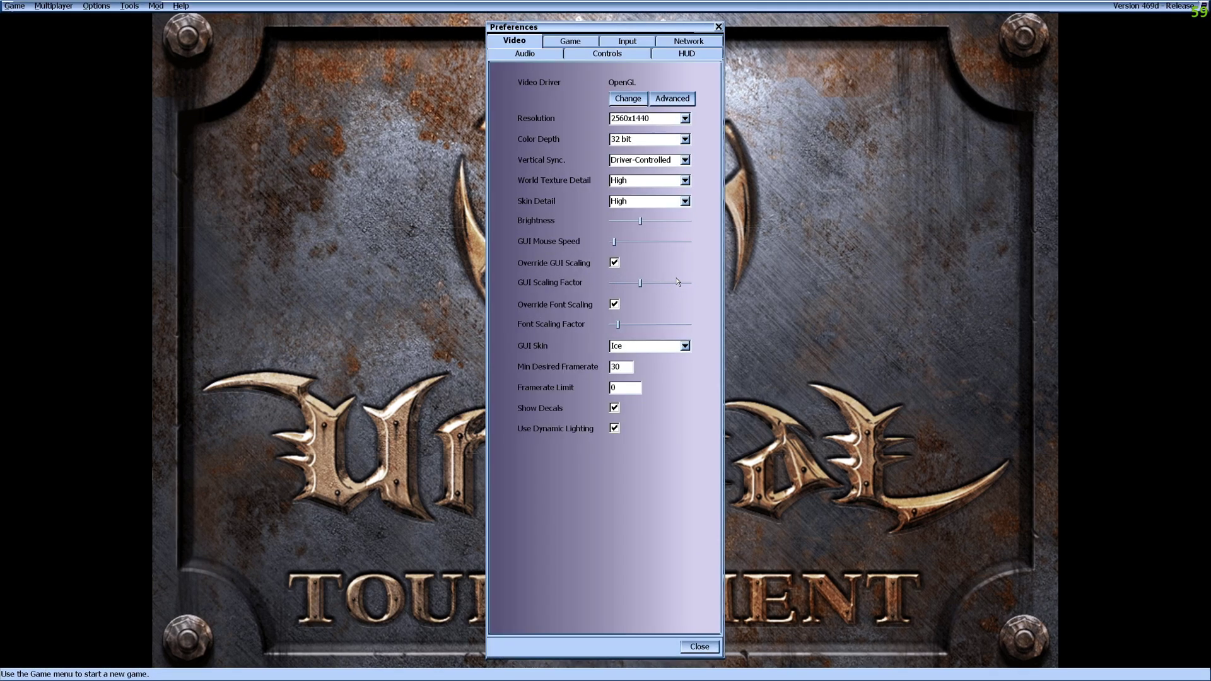
- Look through the Game, Input, Network, Audio, Controls and HUD preferences
left_click(582, 42)
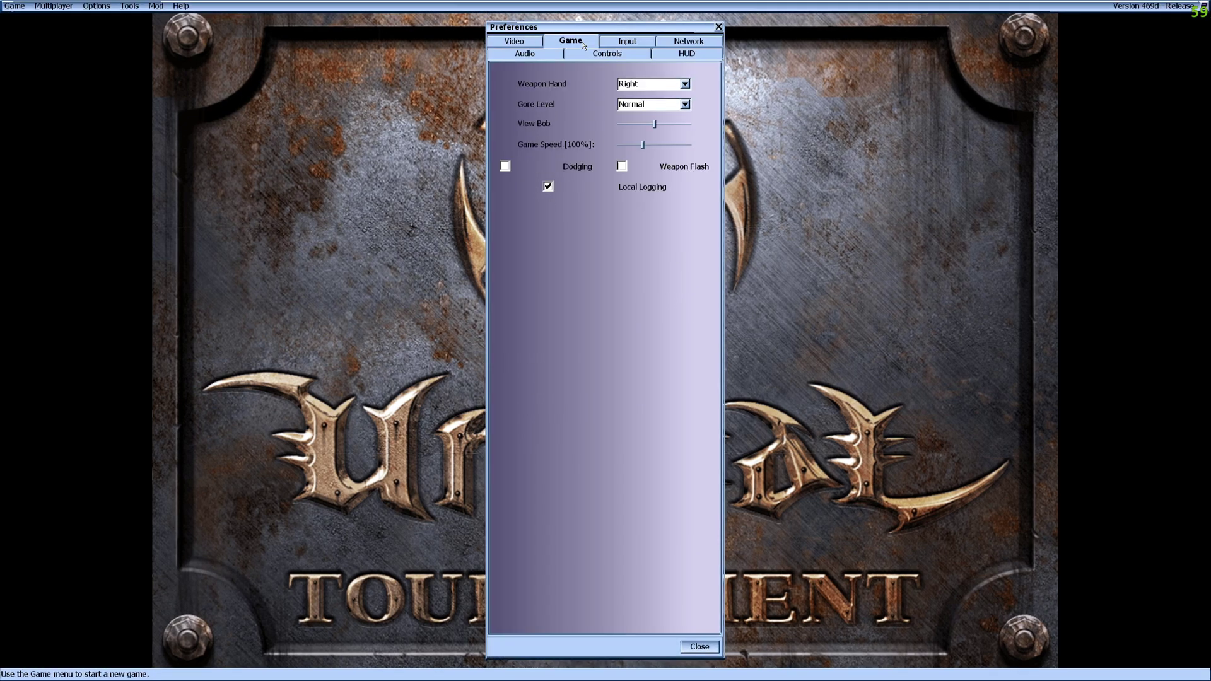
left_click(628, 45)
left_click(682, 44)
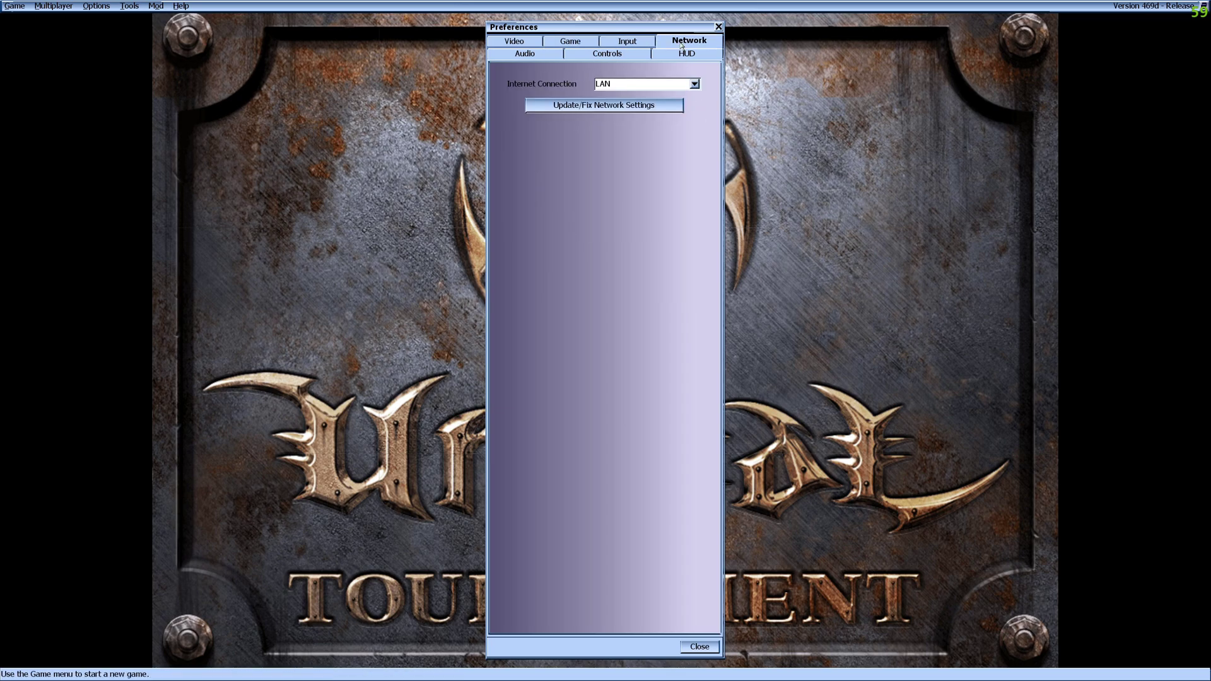
left_click(544, 55)
left_click(596, 55)
left_click(686, 54)
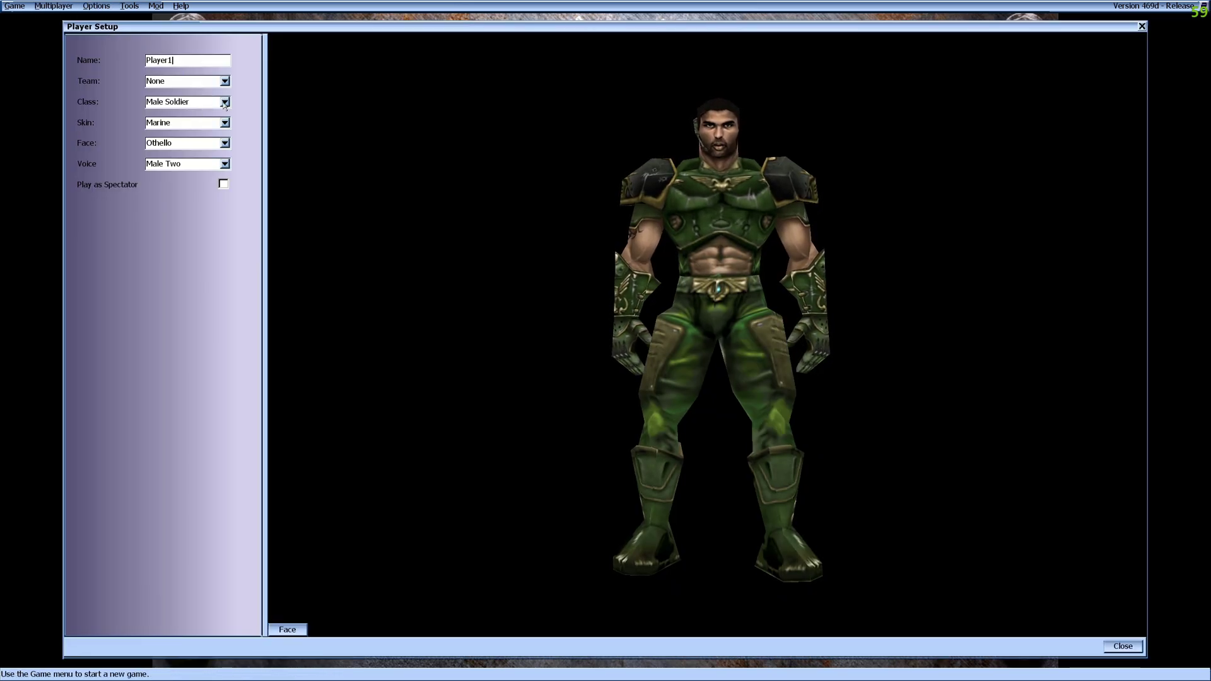
- Browse the available player classes in Player Setup and try the Nali class
left_click(225, 101)
scroll(179, 189, "up", 4)
scroll(180, 189, "down", 6)
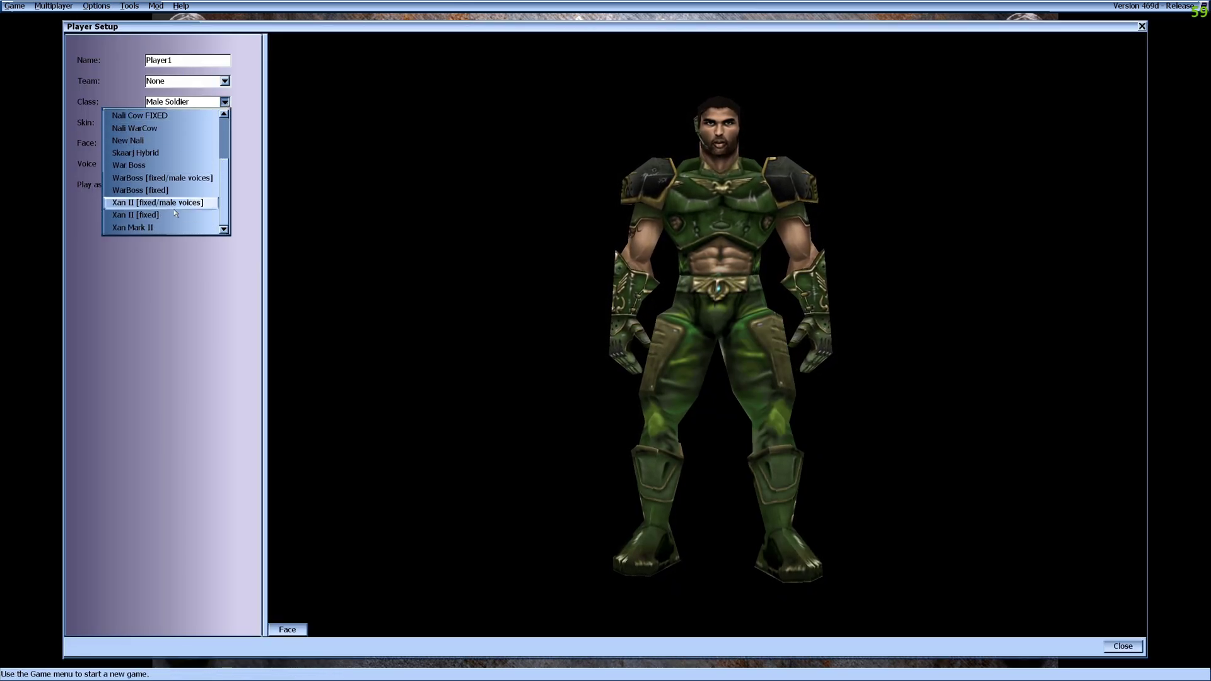
scroll(179, 189, "up", 6)
left_click(179, 189)
left_click(224, 102)
left_click(119, 177)
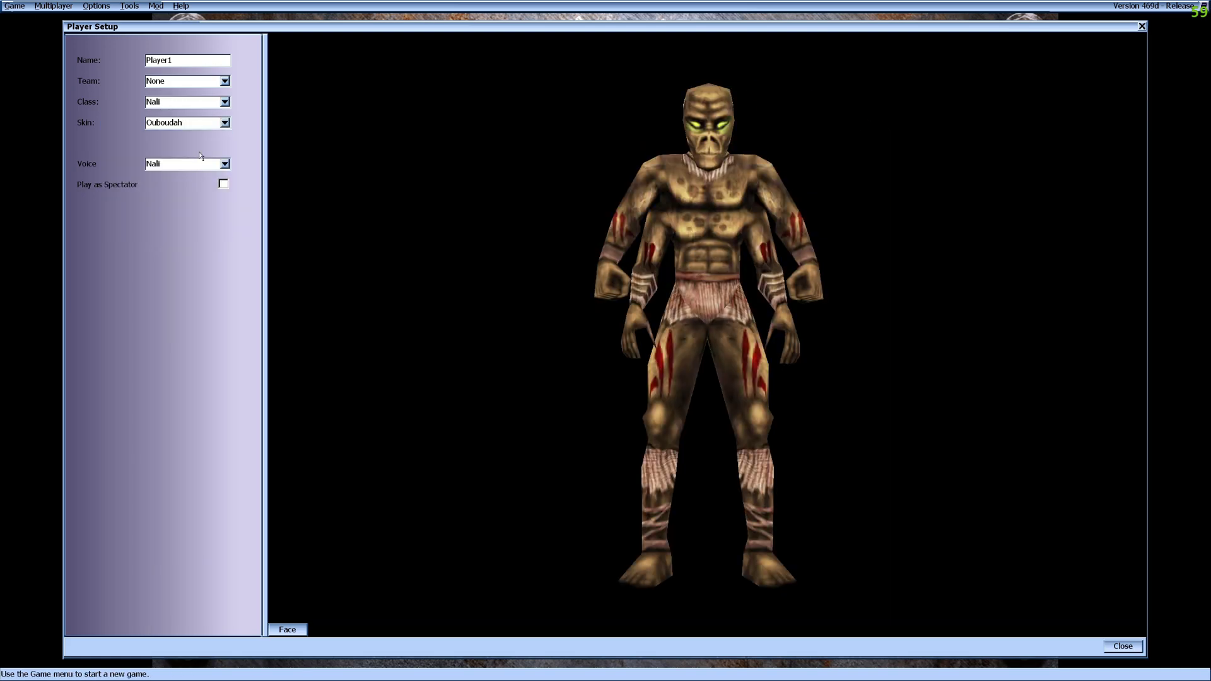
- Set the player class to WarBoss [fixed] and leave Player Setup
left_click(225, 101)
scroll(206, 134, "down", 1)
left_click(189, 190)
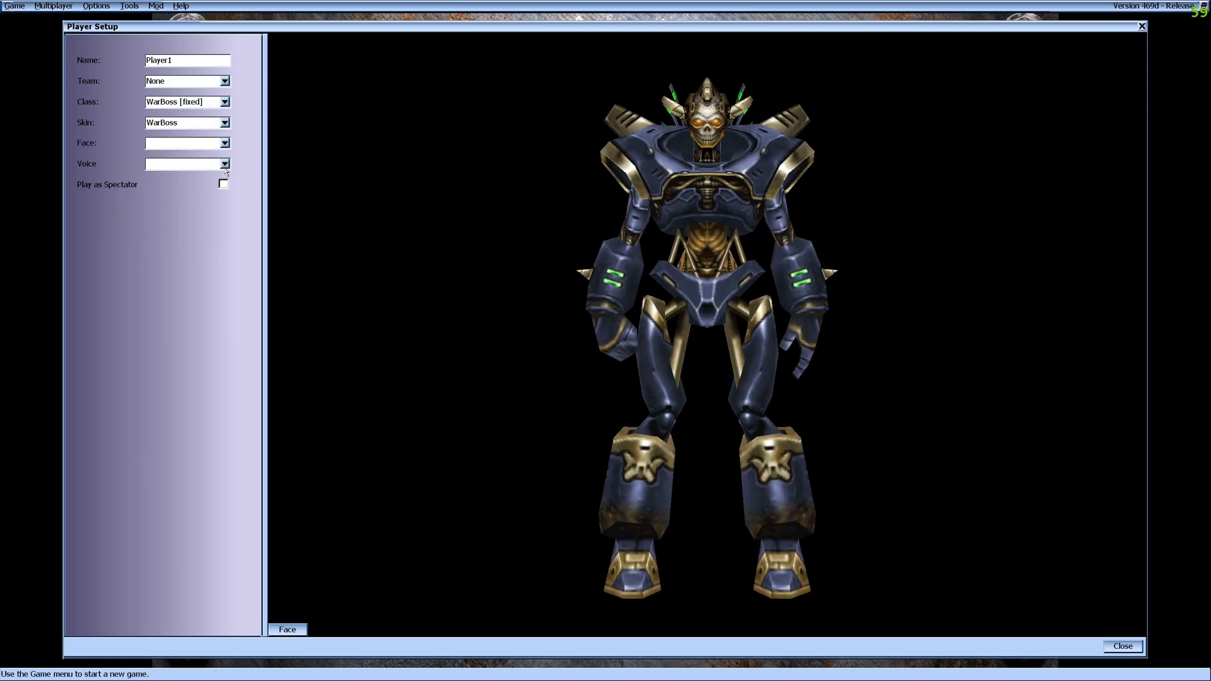
key("Escape")
- Open the internet games server browser and enlarge its server list pane by lowering the divider
left_click(67, 6)
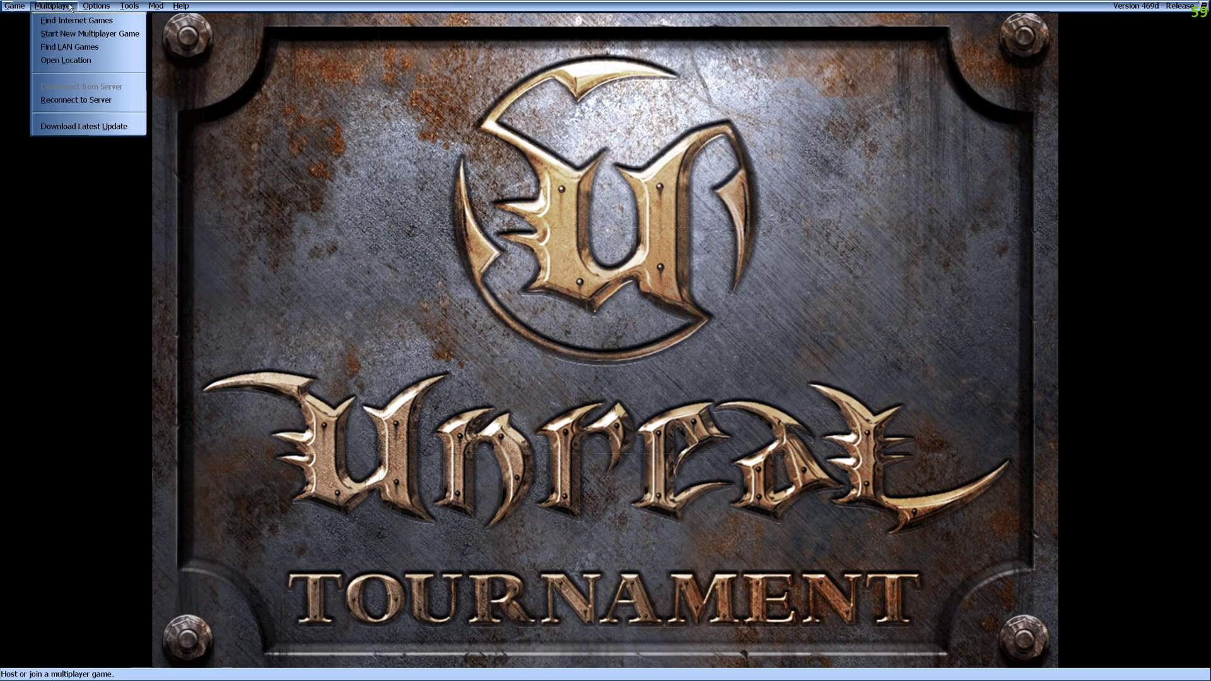
left_click(70, 6)
left_click(62, 5)
left_click(71, 20)
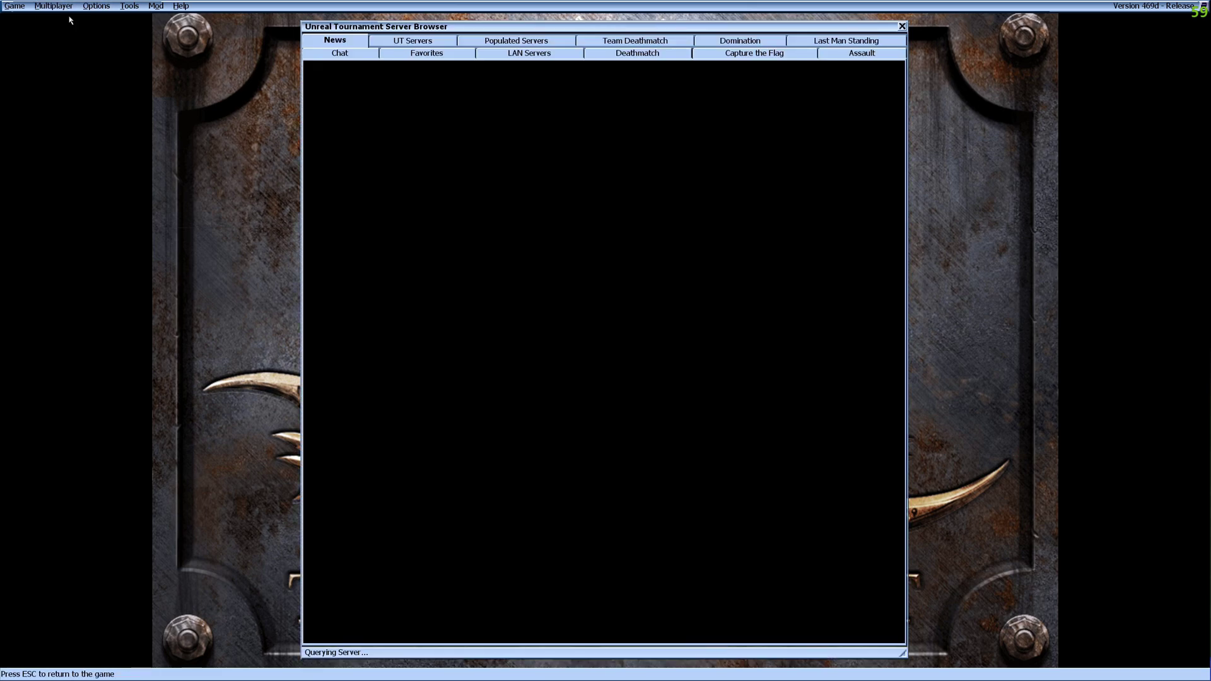
left_click(390, 57)
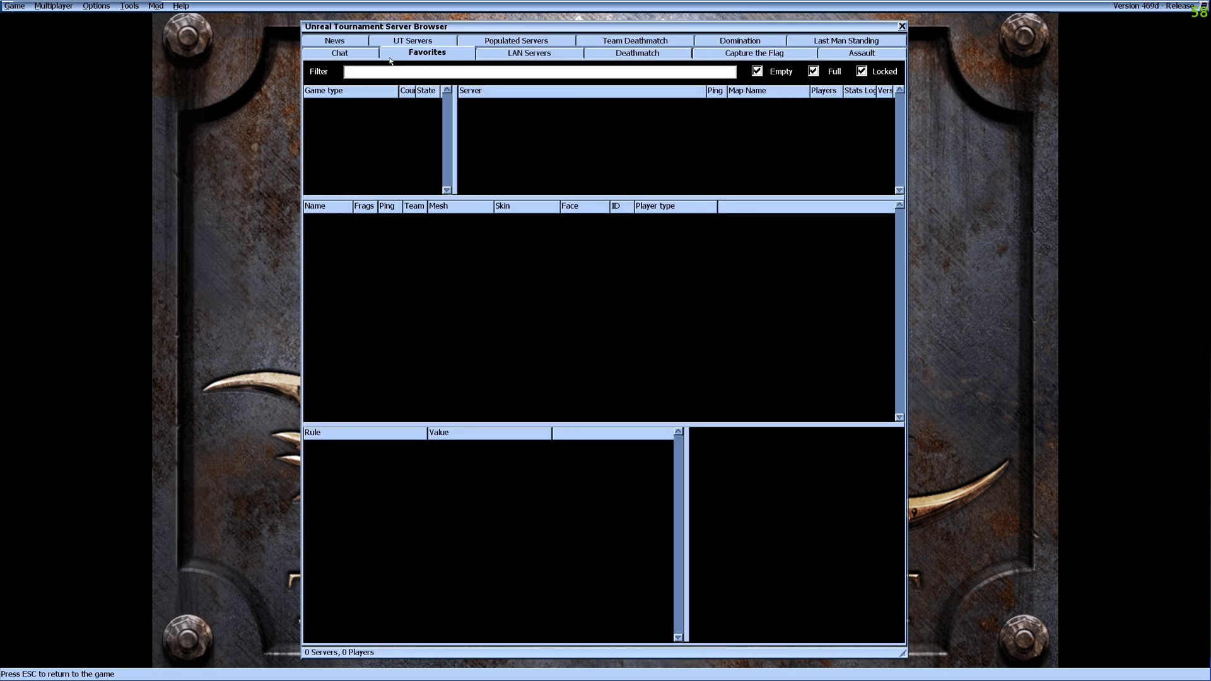
left_click_drag(603, 197, 692, 415)
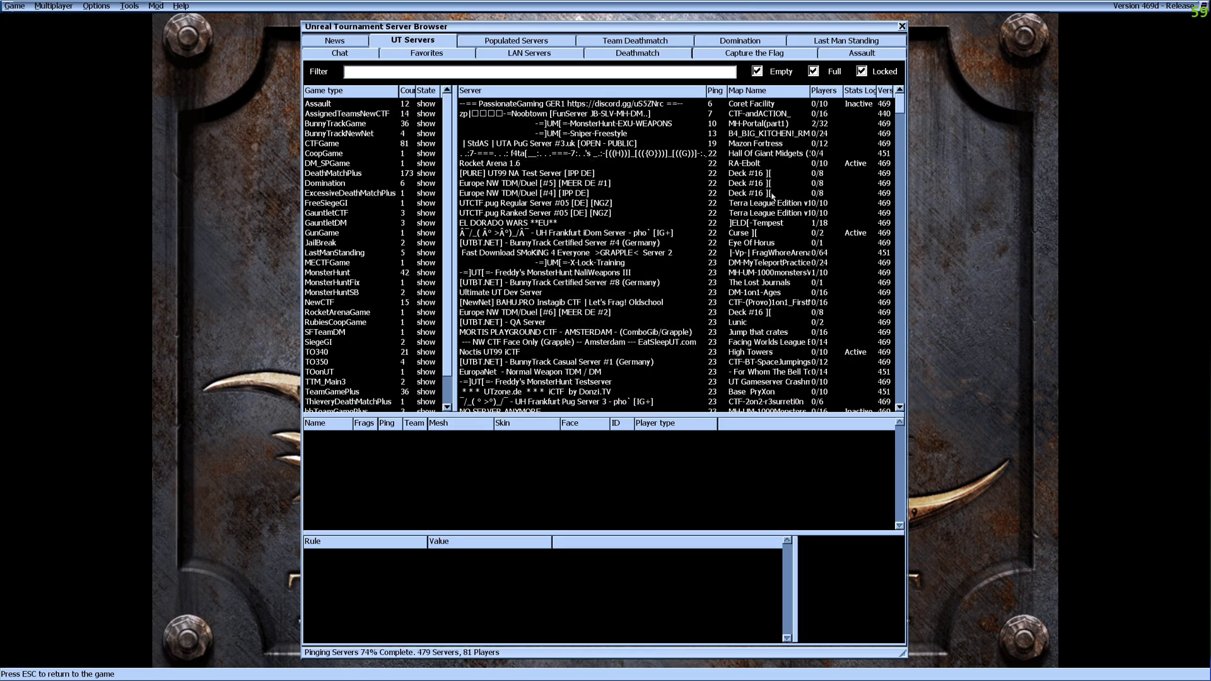
- Check the Team Deathmatch servers, and hide and show again all game types in the UT Servers list
left_click(634, 41)
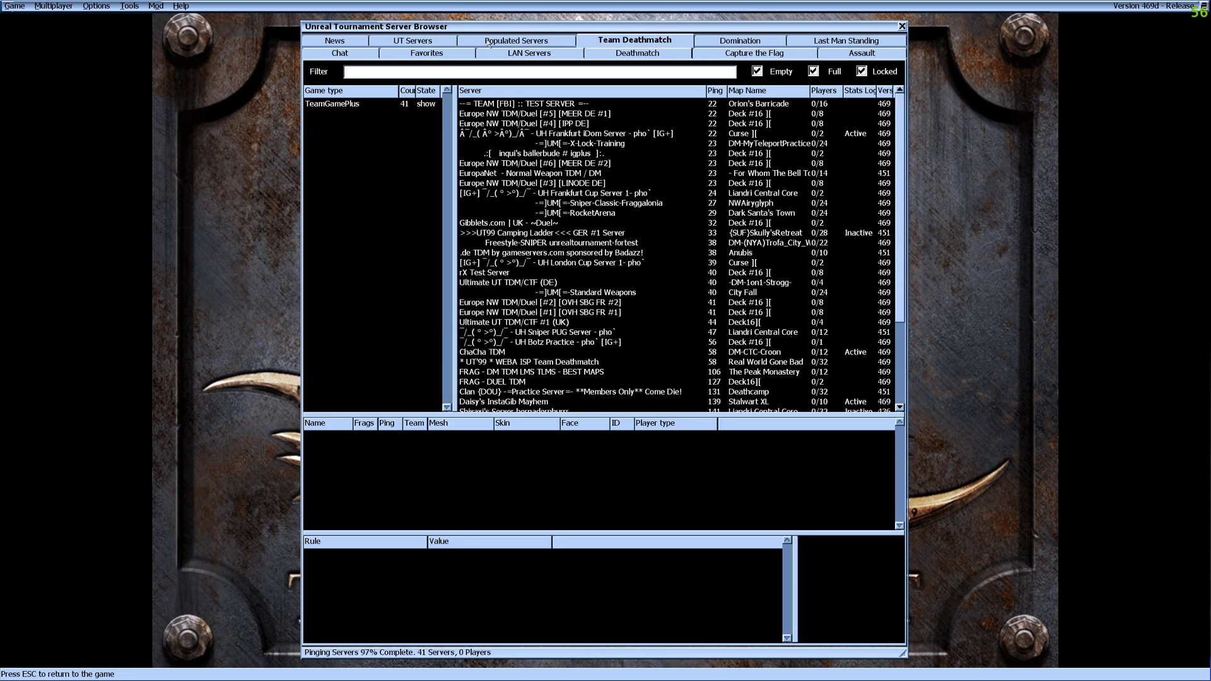
left_click(429, 42)
right_click(351, 176)
left_click(369, 197)
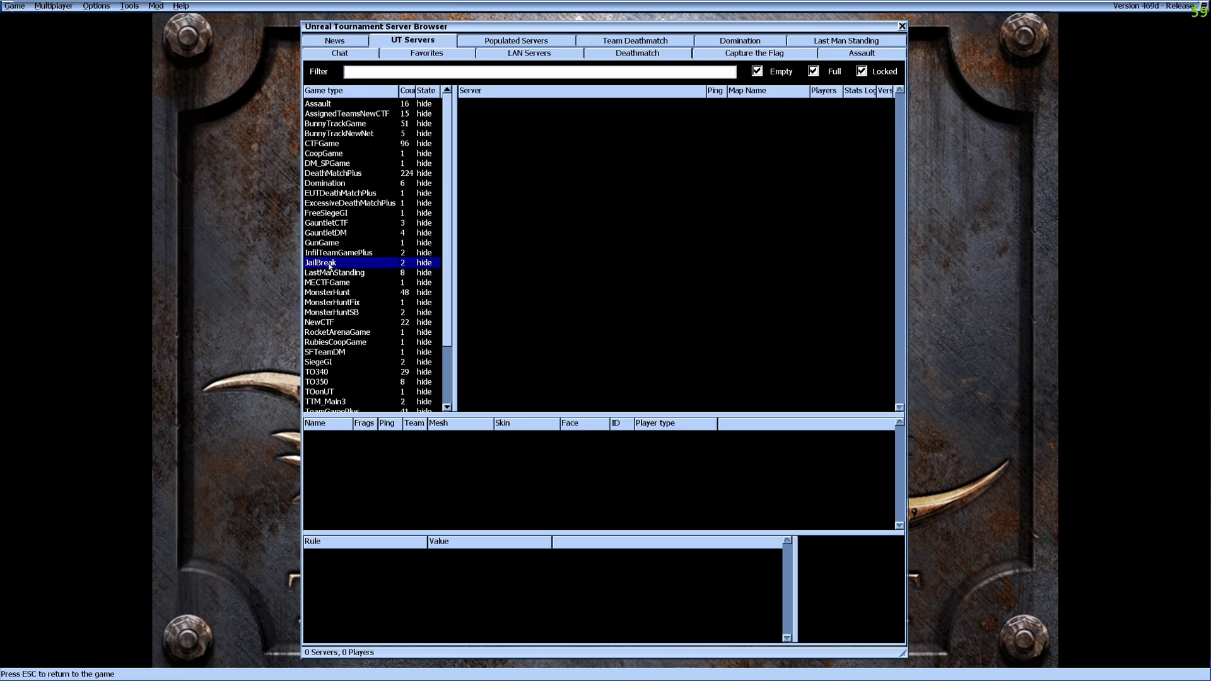
double_click(329, 265)
right_click(334, 261)
left_click(353, 270)
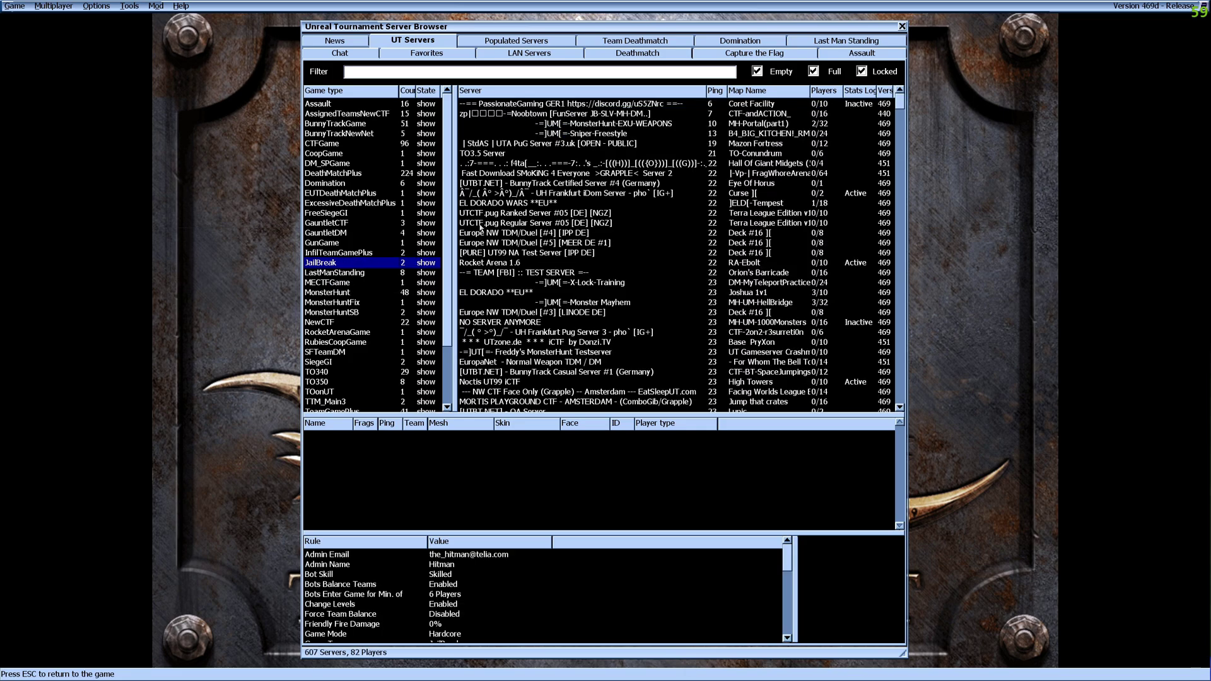
- Close the server browser and open the setup for a new practice session
left_click(901, 27)
left_click(15, 6)
left_click(52, 32)
- Try the CUT:King Of The Hill game type and step through its maps
left_click(570, 301)
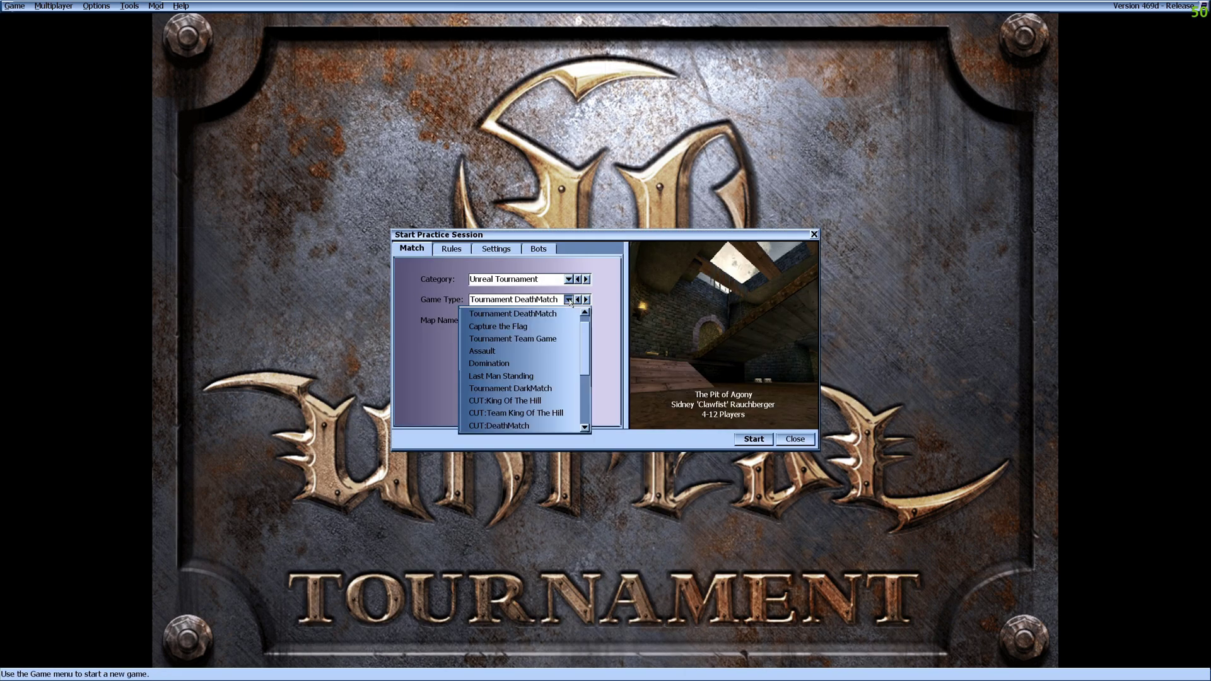
left_click(576, 375)
left_click(569, 301)
left_click(568, 338)
left_click(570, 322)
left_click(571, 322)
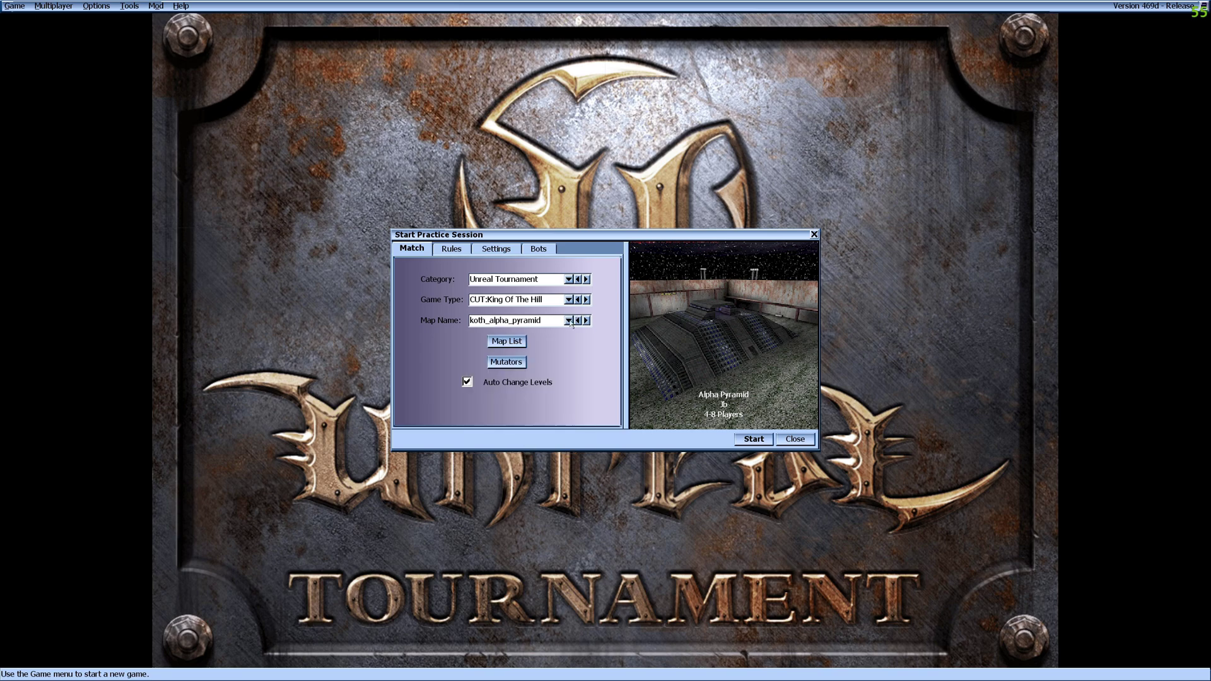
left_click(585, 321)
left_click(585, 321)
- Step through the further practice game types, past CUT:Last Man Standing, previewing their maps
left_click(587, 302)
left_click(587, 302)
left_click(587, 301)
left_click(587, 302)
left_click(587, 301)
left_click(587, 301)
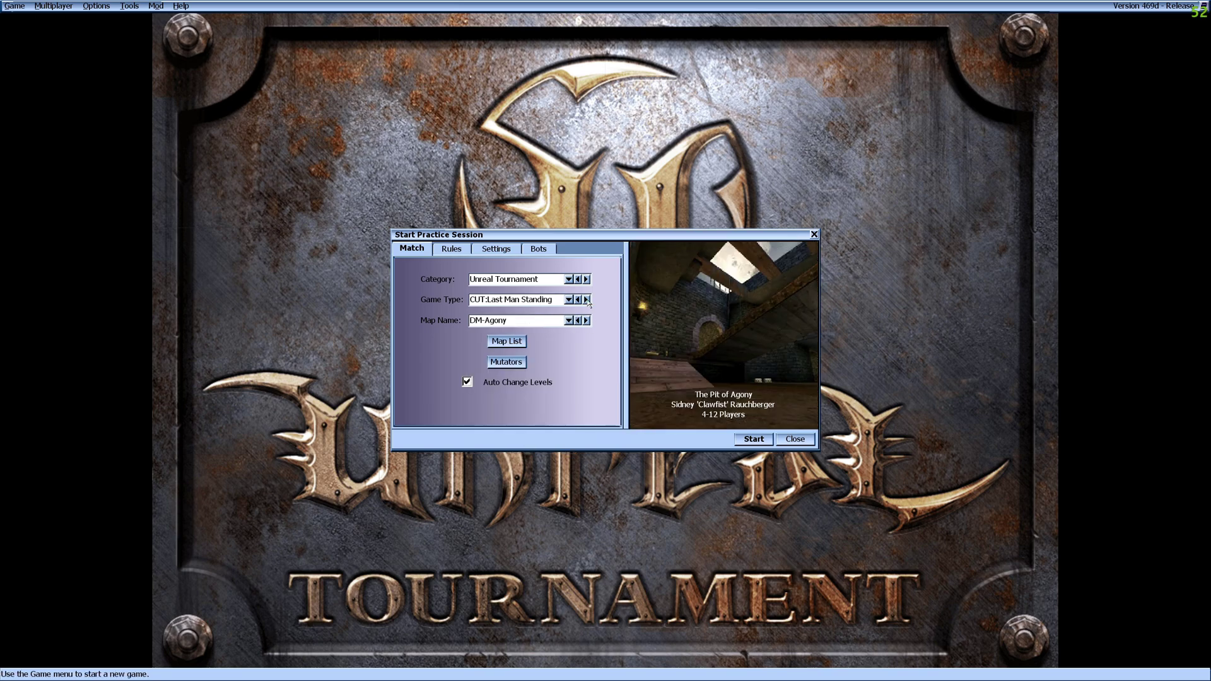
left_click(586, 300)
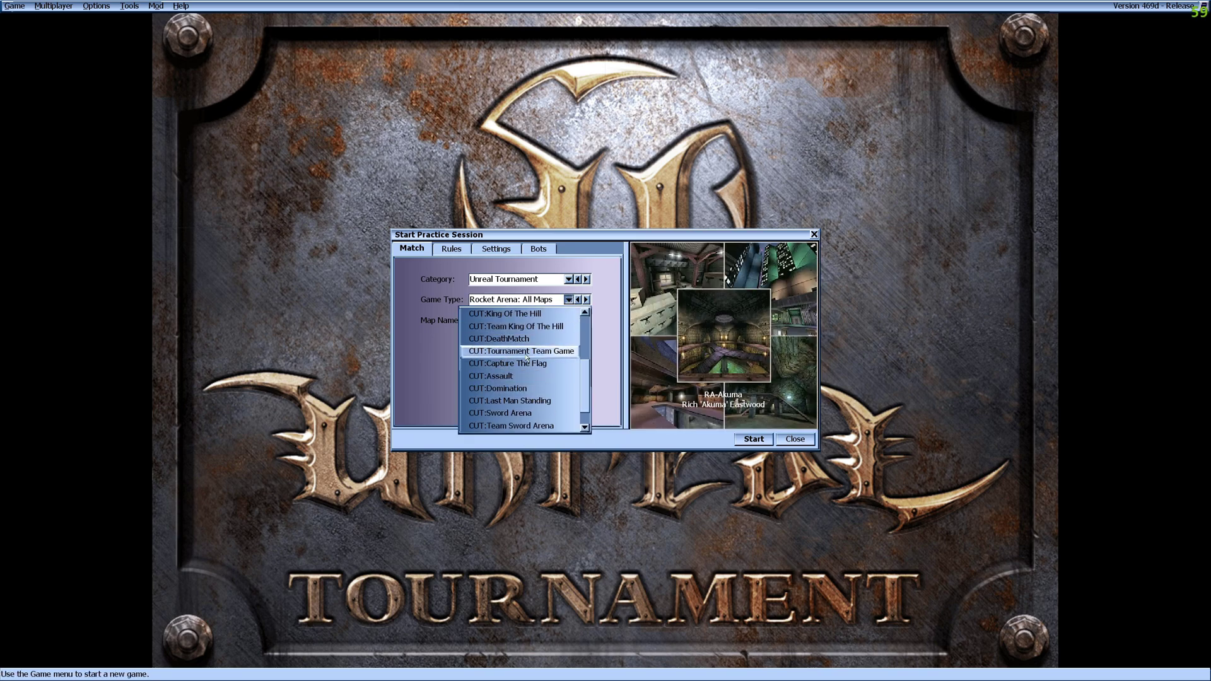
- Choose Tournament DarkMatch on TDK-DarkDeck16][, check the mutators and game settings, and start the practice session
left_click(528, 364)
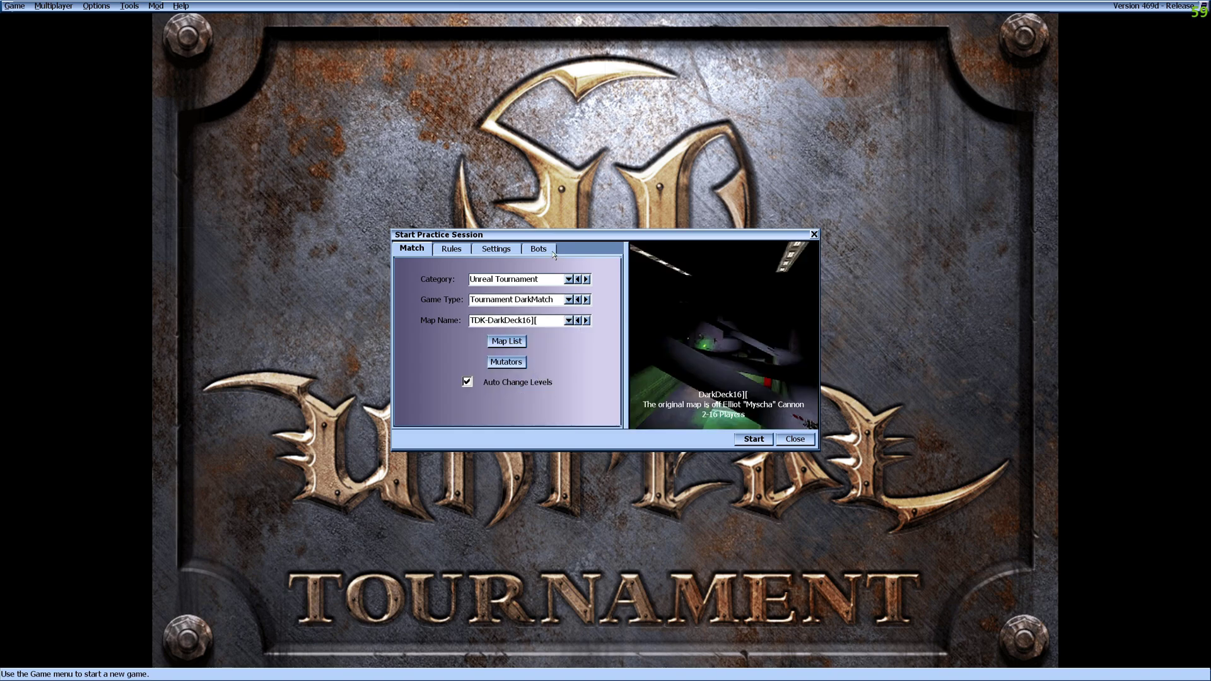
left_click(514, 363)
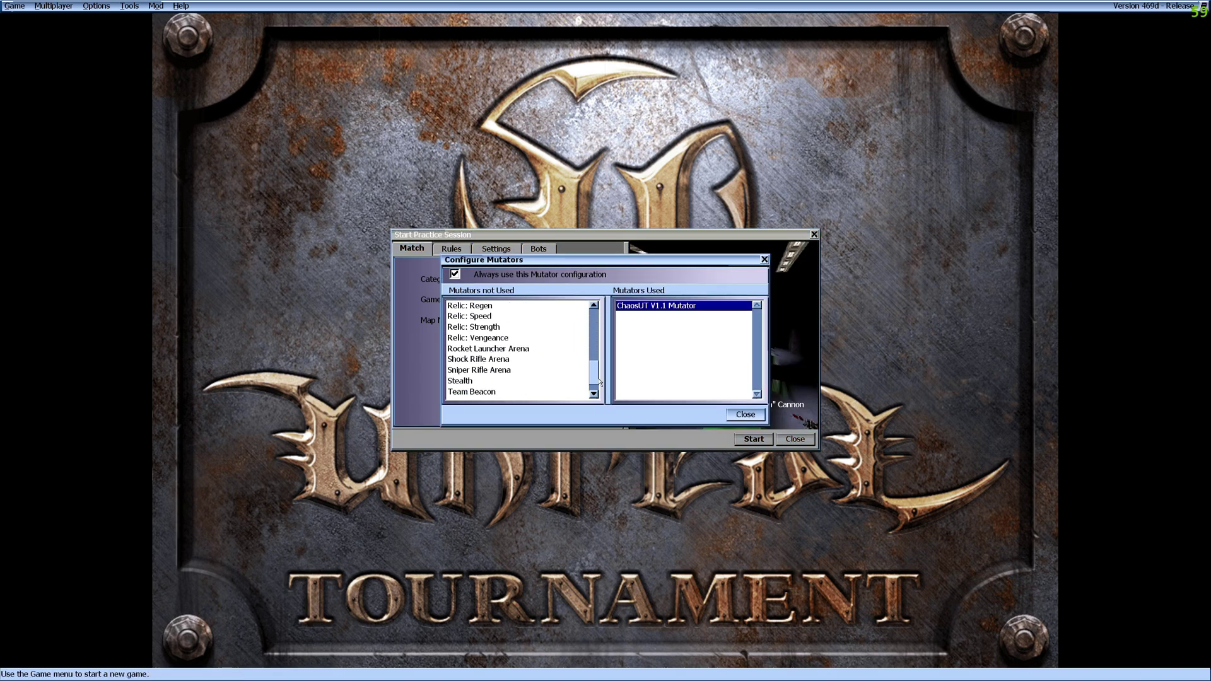
left_click(746, 414)
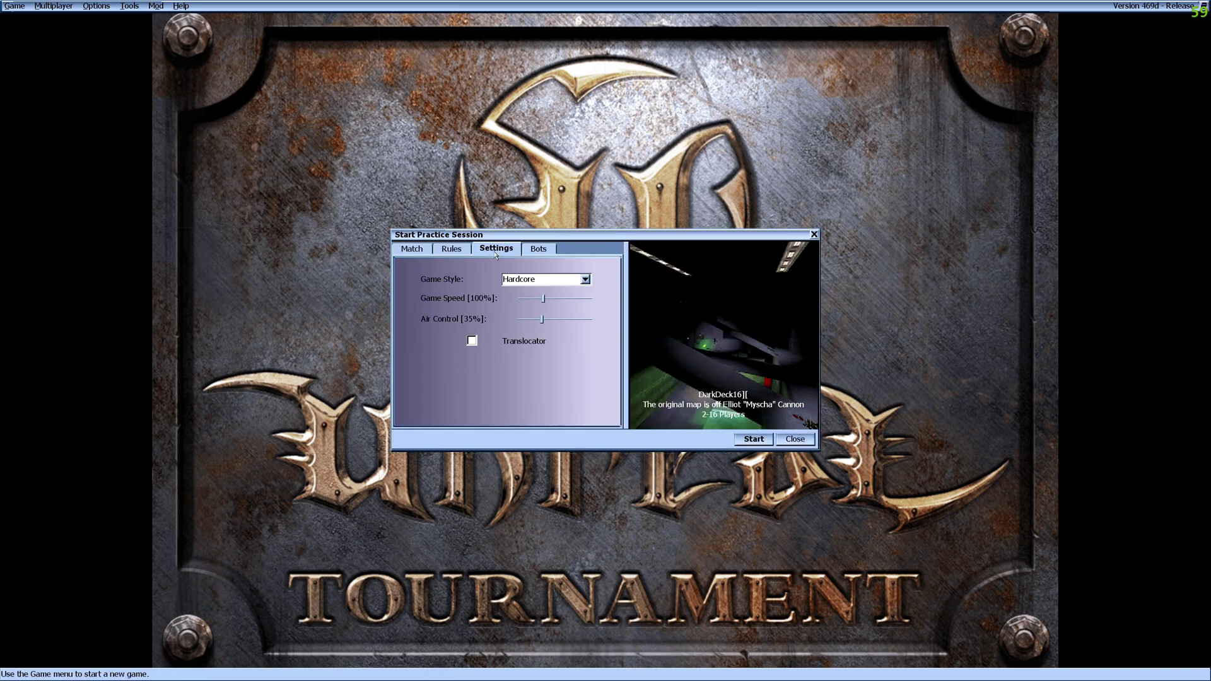
left_click(755, 440)
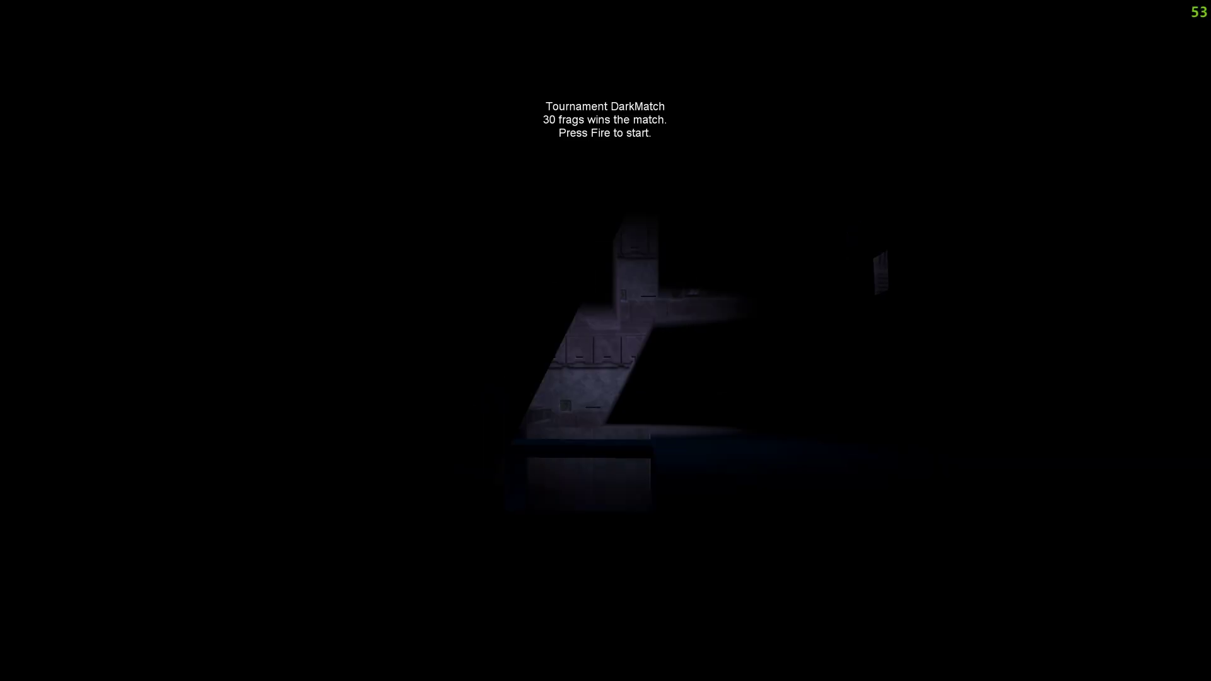
- Begin the DarkMatch and fight the bots, firing the rifle and aiming through its scope
left_click(606, 340)
left_click(609, 344)
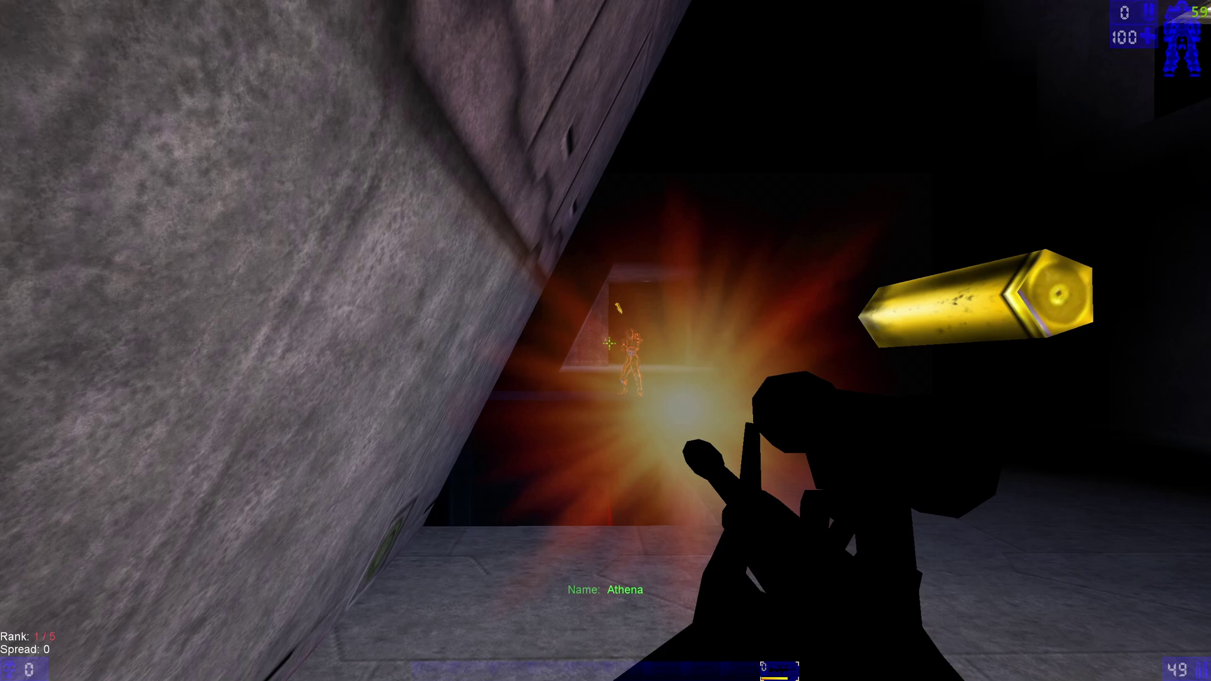
left_click(609, 343)
left_click(609, 344)
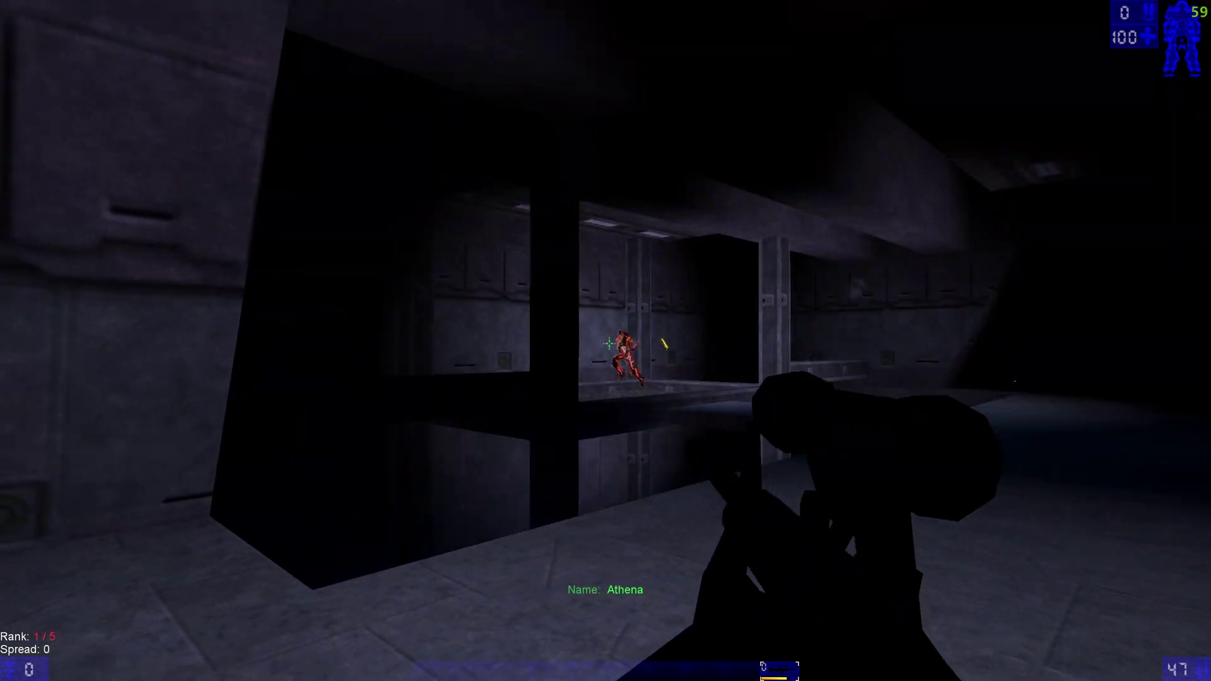
left_click(609, 344)
left_click(610, 344)
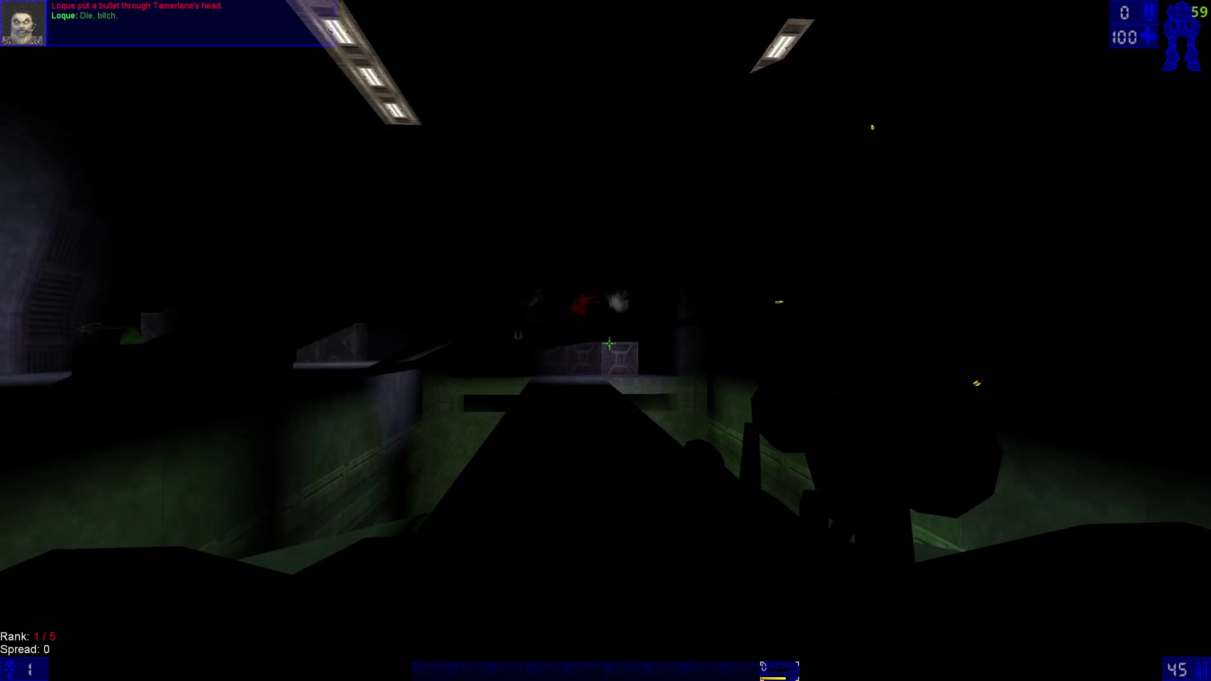
right_click(609, 344)
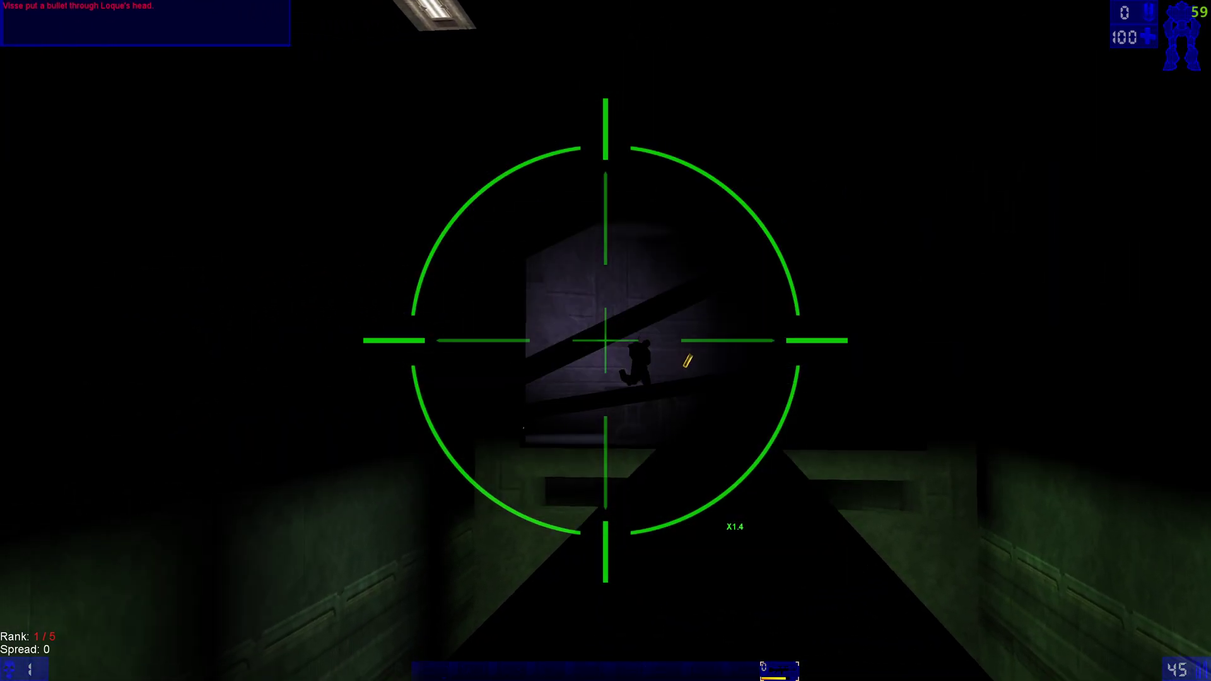
right_click(609, 344)
key("w")
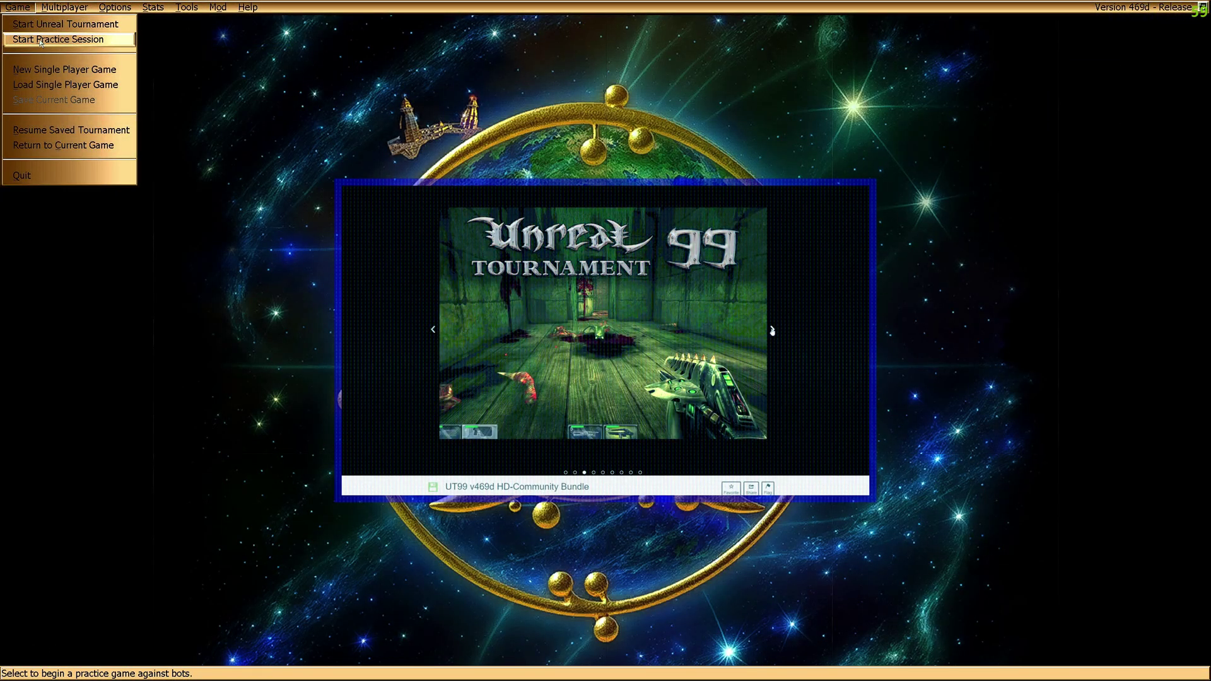
- Start a Tournament DarkMatch practice session on TDK-DarkDeck16][ in the UT99 v469d HD-Community Bundle and shoot at a bot
left_click(39, 42)
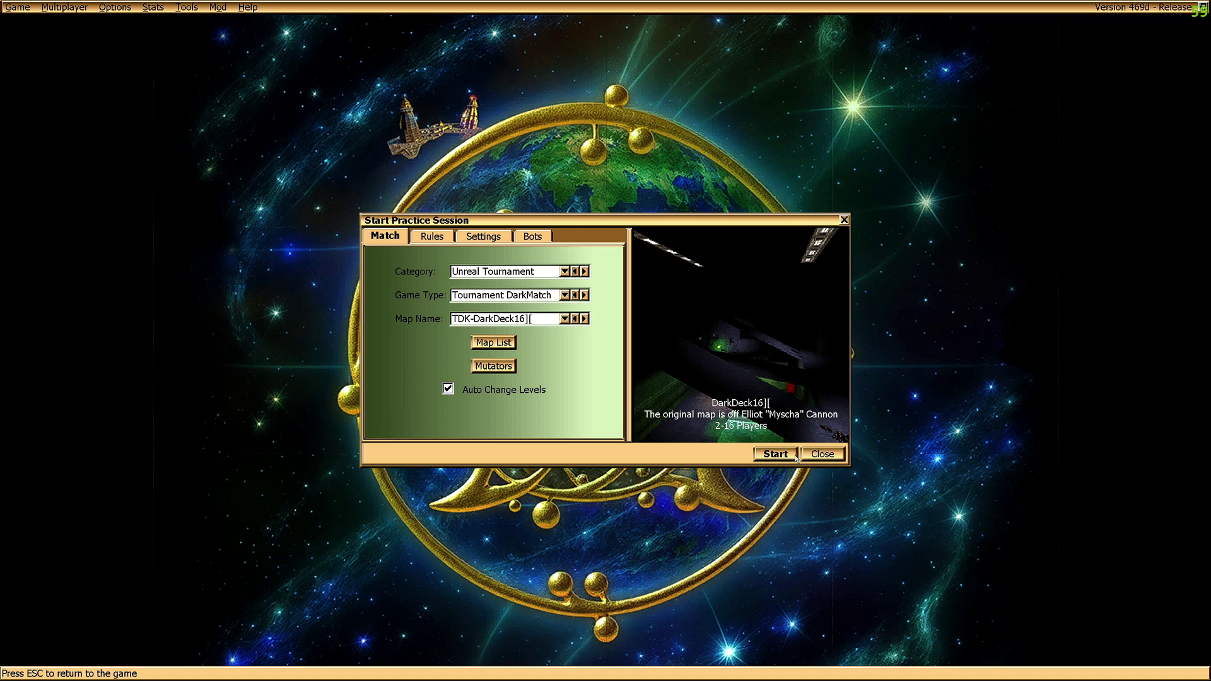
left_click(777, 454)
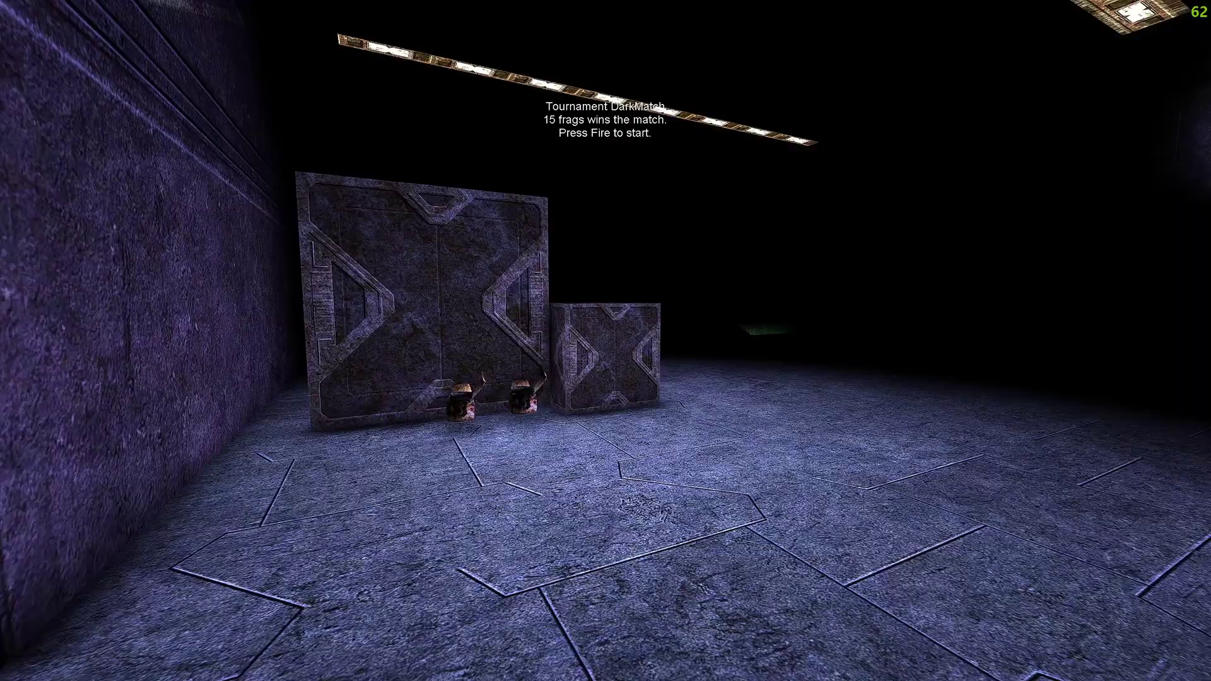
left_click(605, 341)
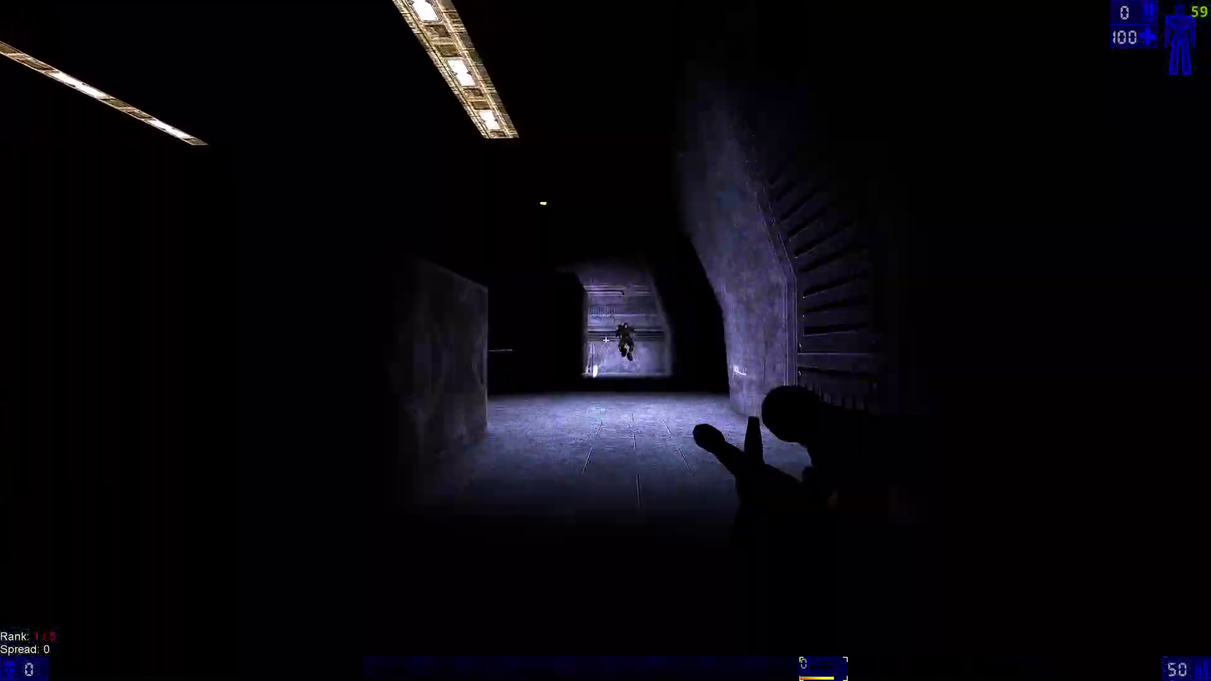
left_click(605, 340)
left_click(605, 341)
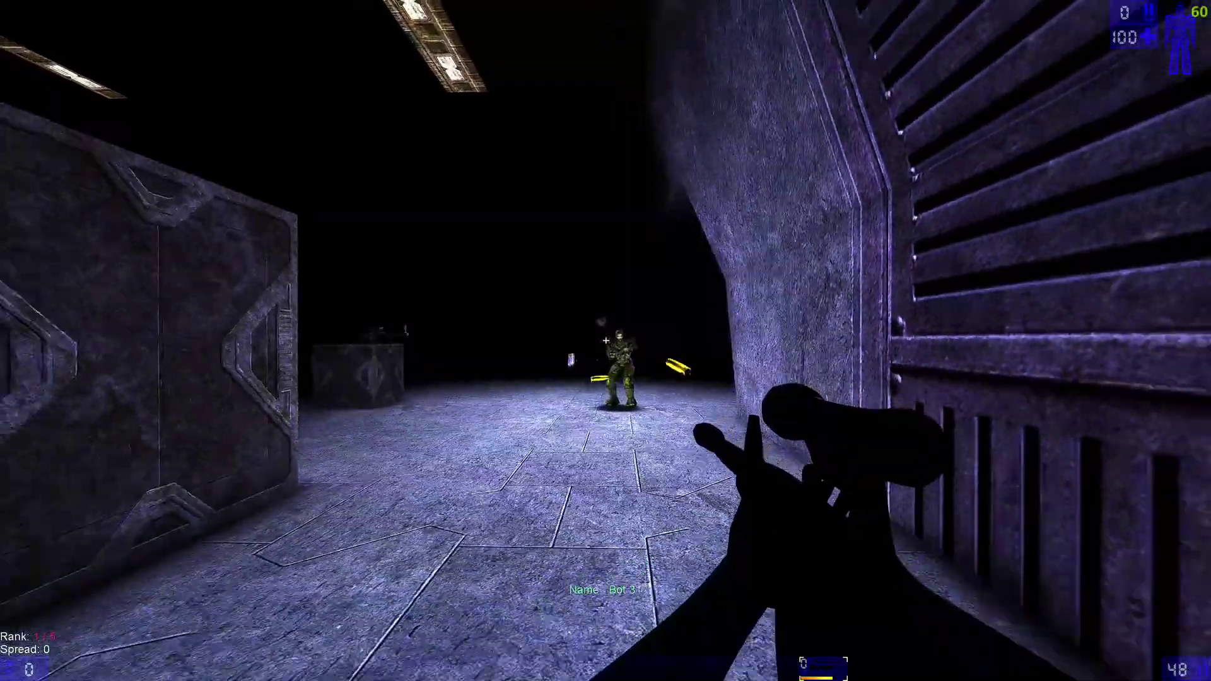